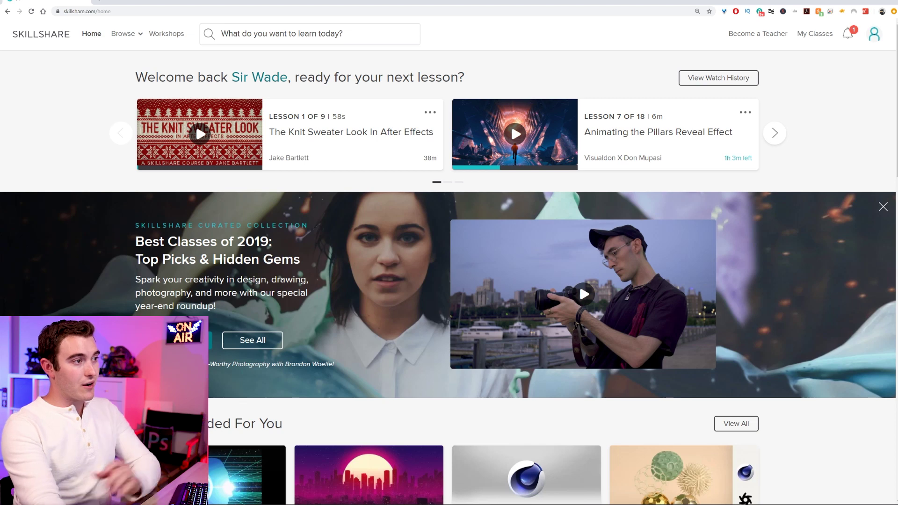
- Browse the recommended classes on the Skillshare home page through to the last set
scroll(449, 280, down, 2)
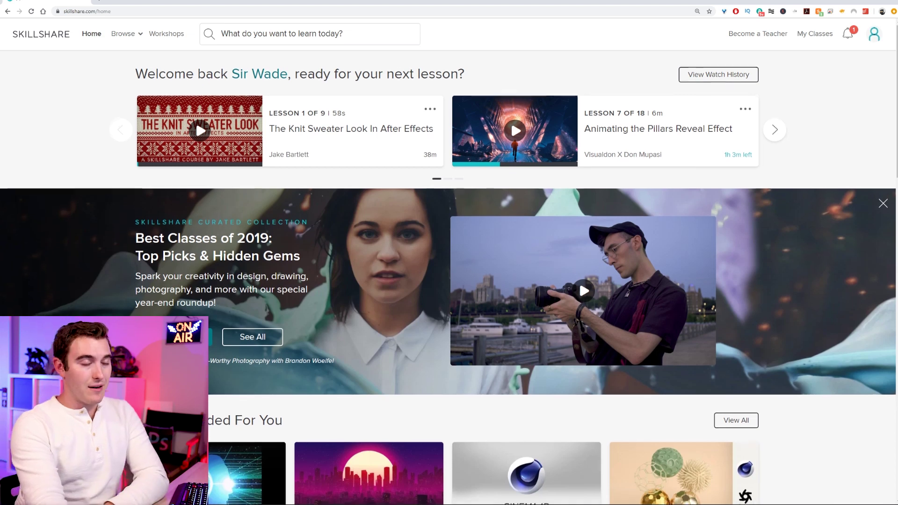
scroll(449, 280, down, 3)
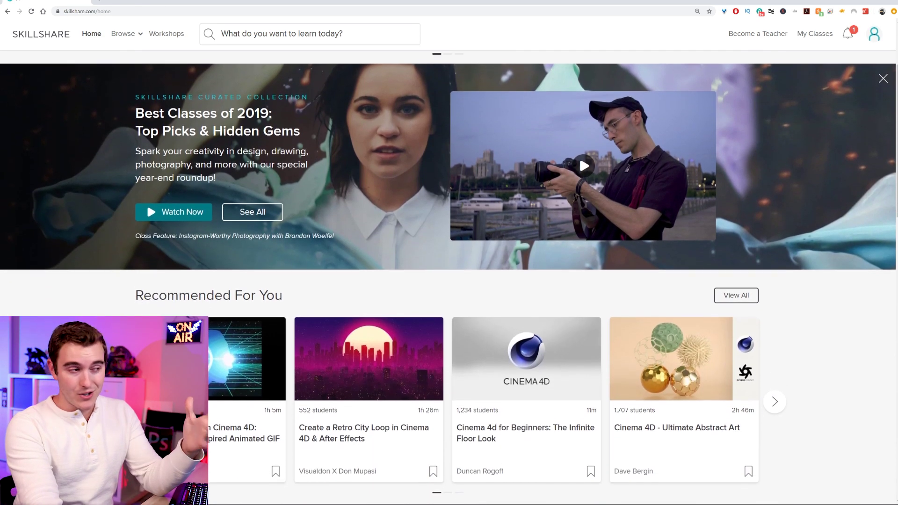
scroll(890, 178, down, 2)
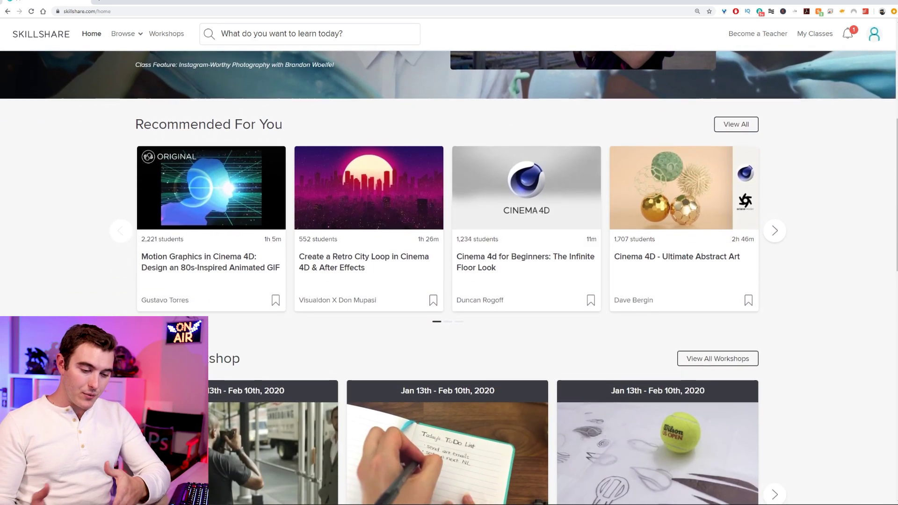
click(774, 182)
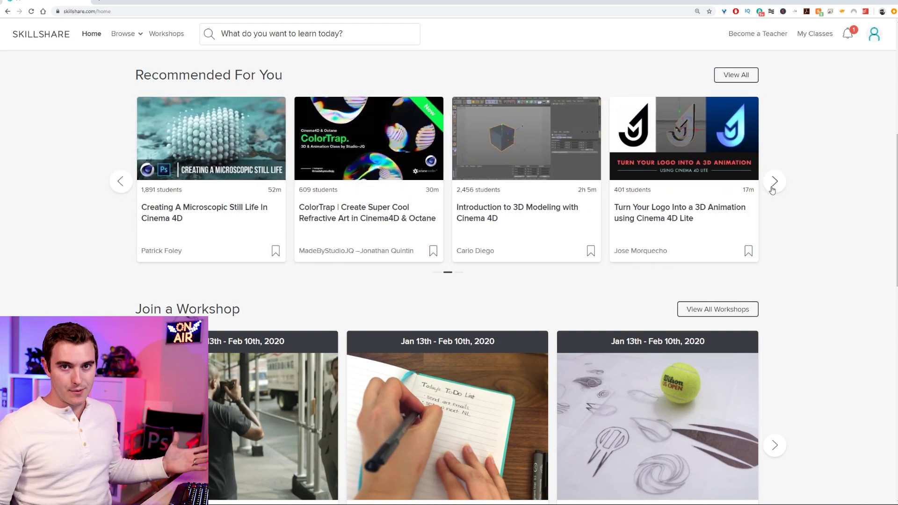
click(773, 189)
scroll(773, 189, down, 3)
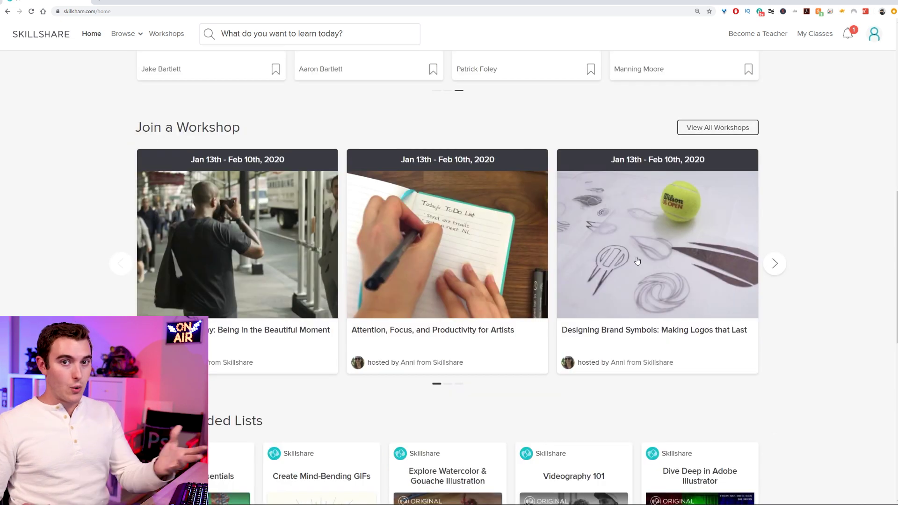
- Look through the workshops on offer and continue down to the recommended lists
click(774, 263)
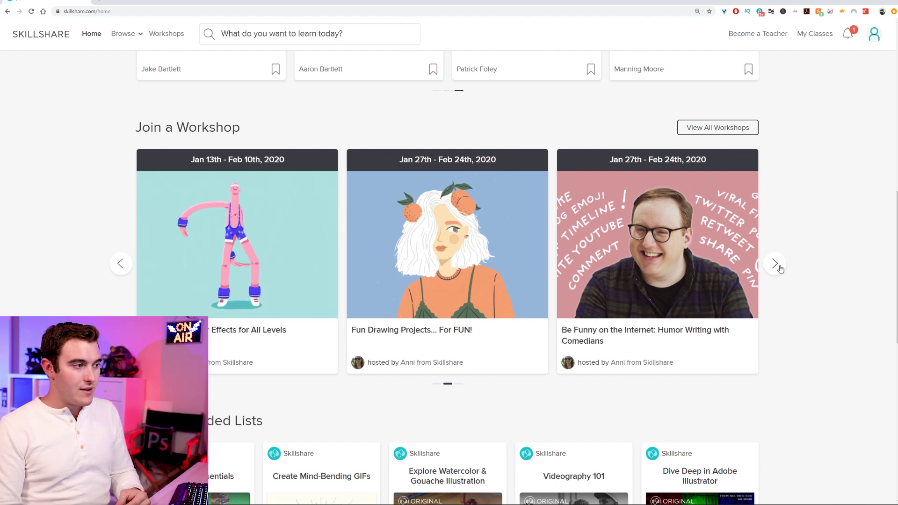
click(777, 264)
scroll(842, 313, down, 8)
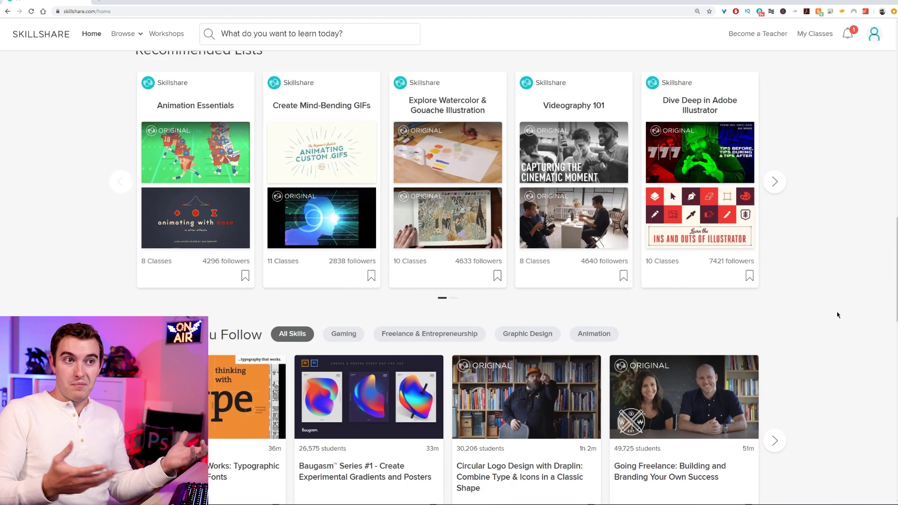
- Filter the classes for followed skills by Freelance & Entrepreneurship, Animation and Graphic Design in turn
click(477, 331)
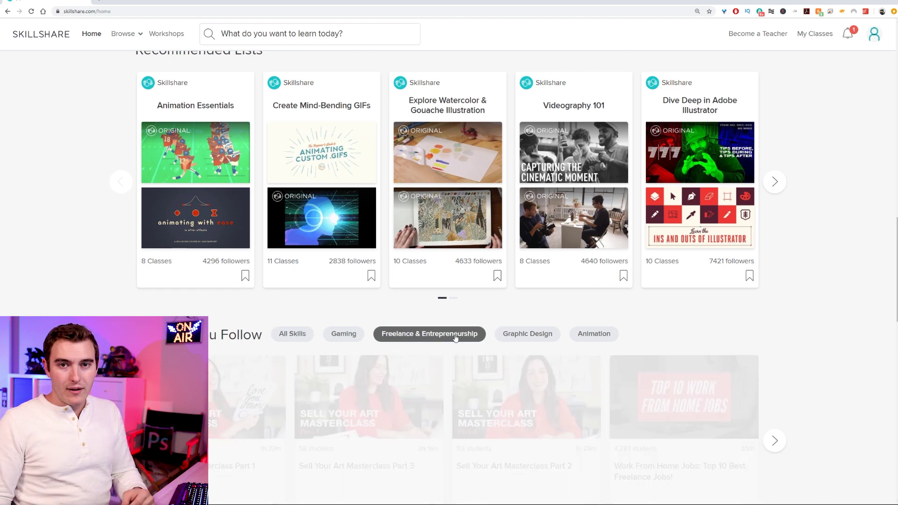
click(592, 333)
click(527, 334)
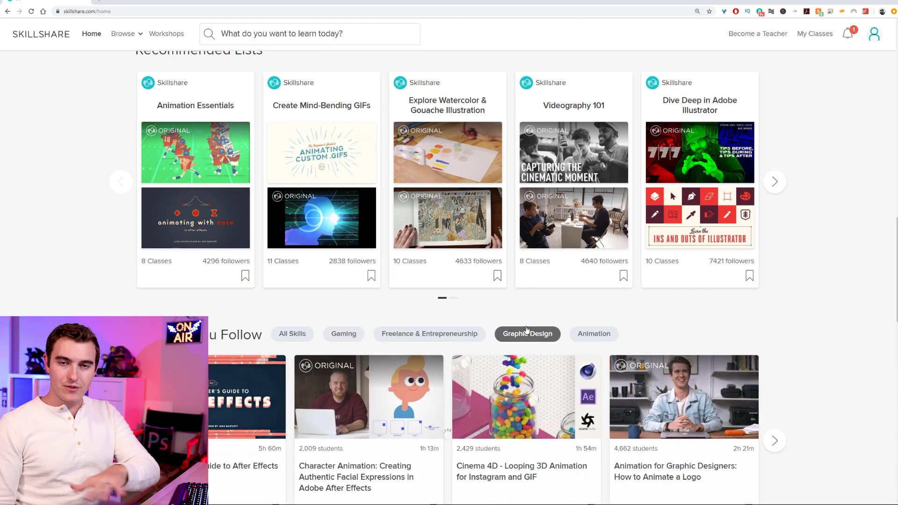
- Open the Animation Essentials list and look through its classes
click(217, 105)
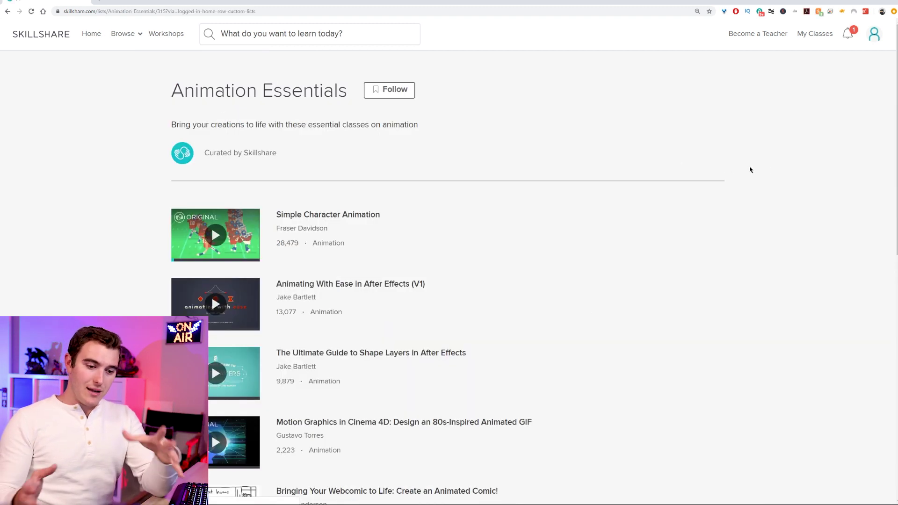
scroll(786, 206, down, 4)
scroll(785, 223, down, 3)
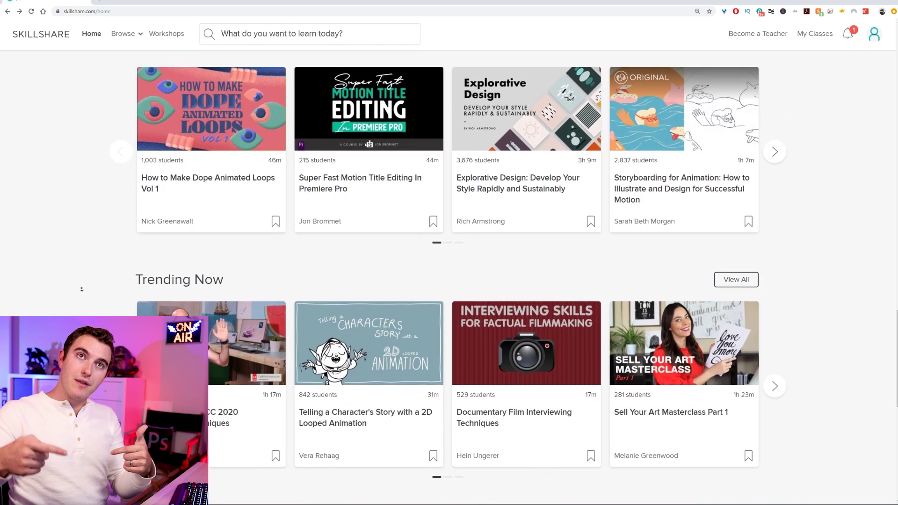
- Look further down the home page past the Trending Now classes
scroll(82, 290, down, 4)
scroll(81, 290, down, 1)
click(361, 193)
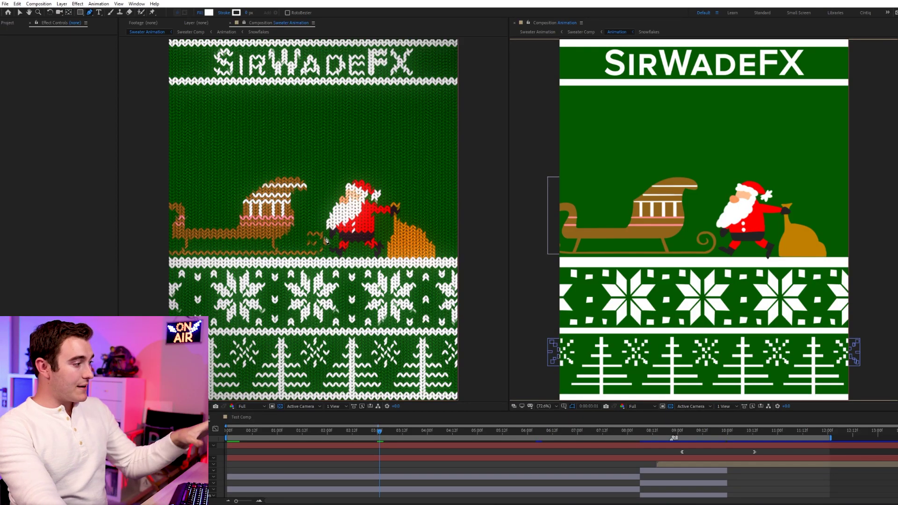
- Scrub back through the sweater animation in After Effects and examine the white-outlined Santa drawing closely in Photoshop
drag(371, 438, 317, 437)
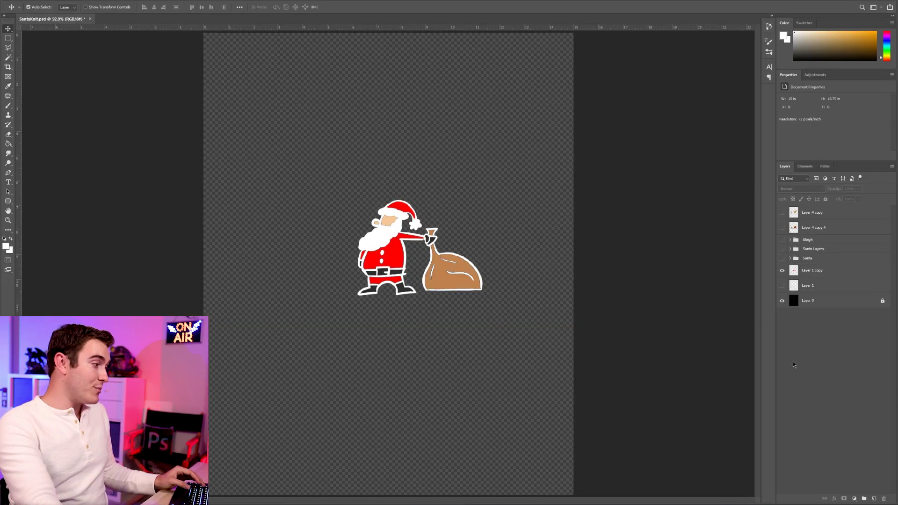
key(ctrl+plus)
key(ctrl+plus)
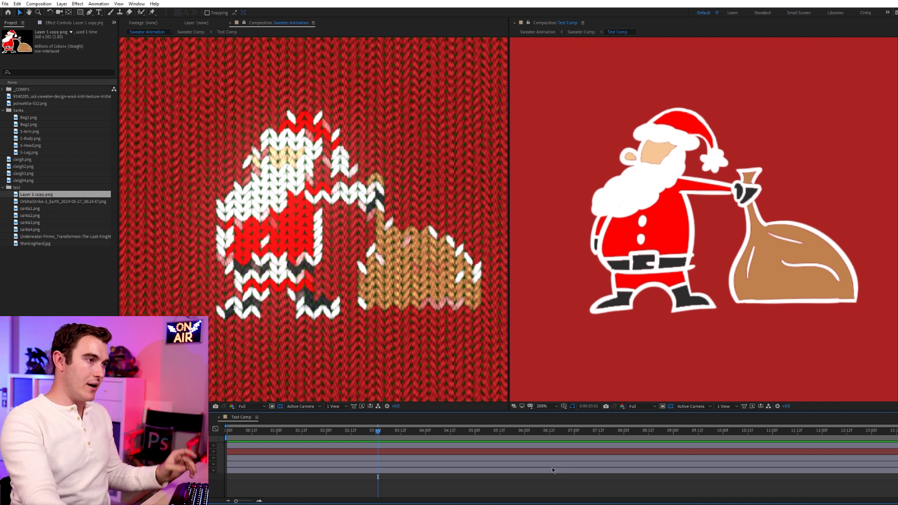
click(552, 468)
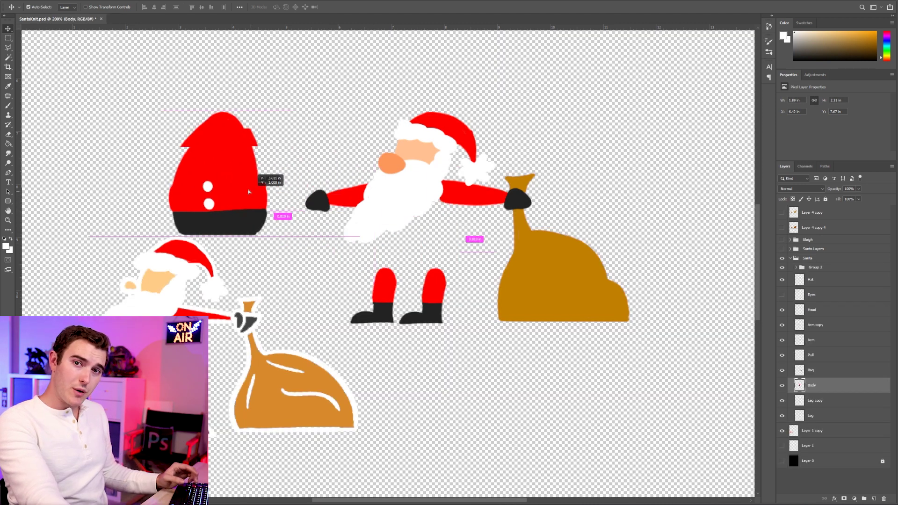
- Try moving Santa's separate body parts and the brown bag away from the figure in the Photoshop artwork
drag(268, 192, 314, 186)
key(ctrl+z)
drag(431, 314, 462, 386)
key(ctrl+z)
drag(477, 194, 477, 241)
key(ctrl+z)
drag(389, 190, 317, 173)
drag(318, 173, 256, 155)
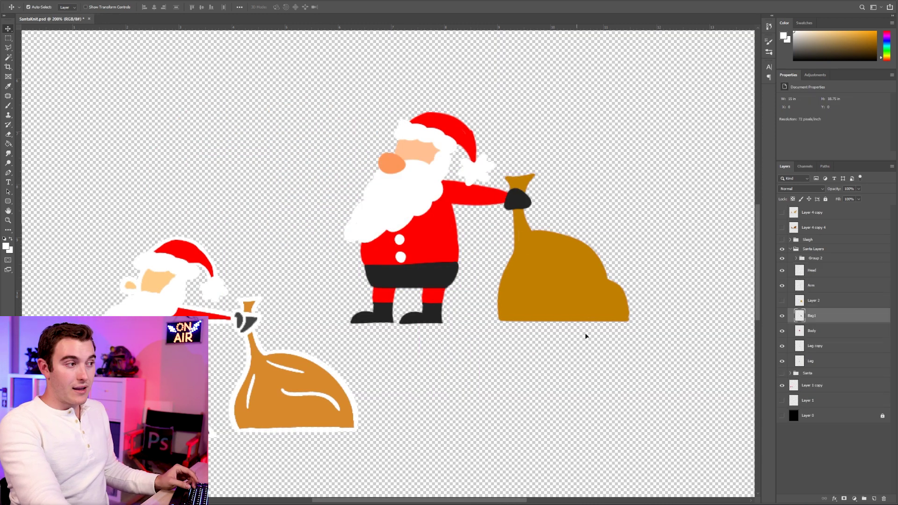
drag(556, 291, 637, 294)
key(ctrl+z)
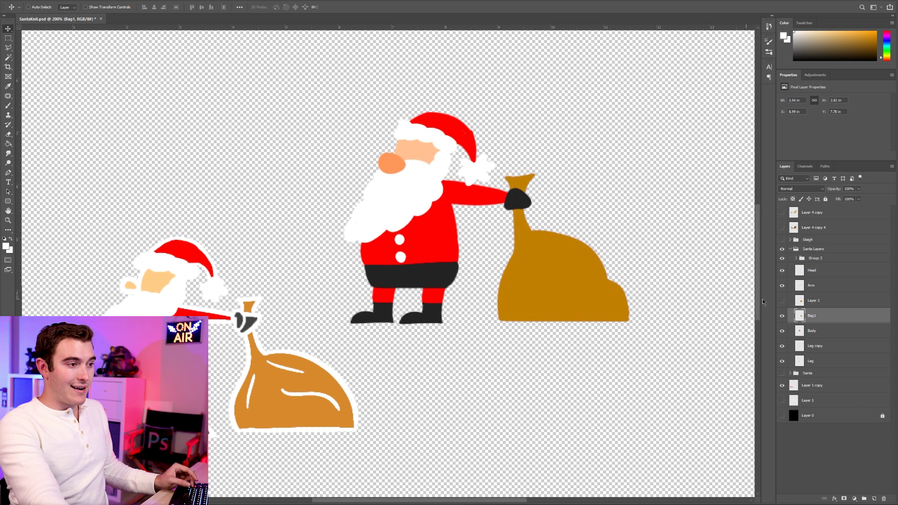
- Select Layer 2 in the Santa Layers group and make its round bag shape visible
click(831, 336)
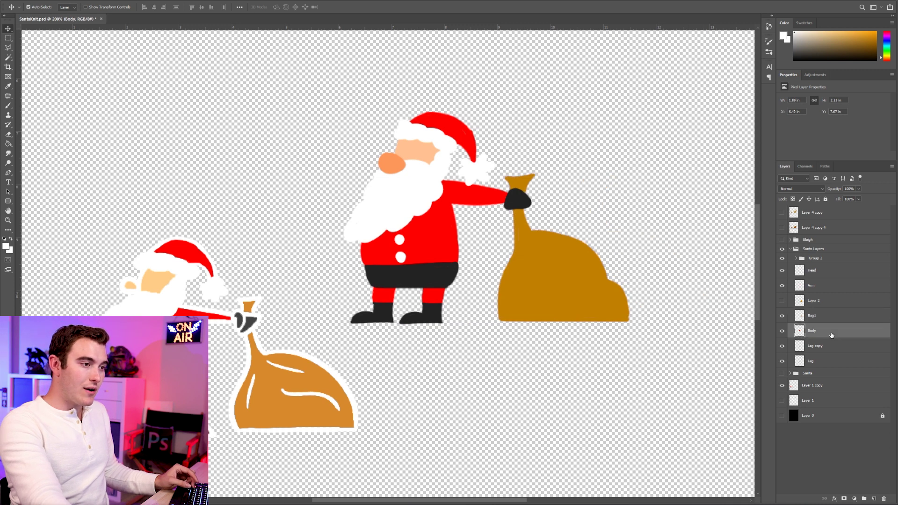
click(833, 305)
click(781, 301)
- Move the round bag shape sideways off the original bag and back toward it
drag(568, 388, 669, 432)
key(ctrl+z)
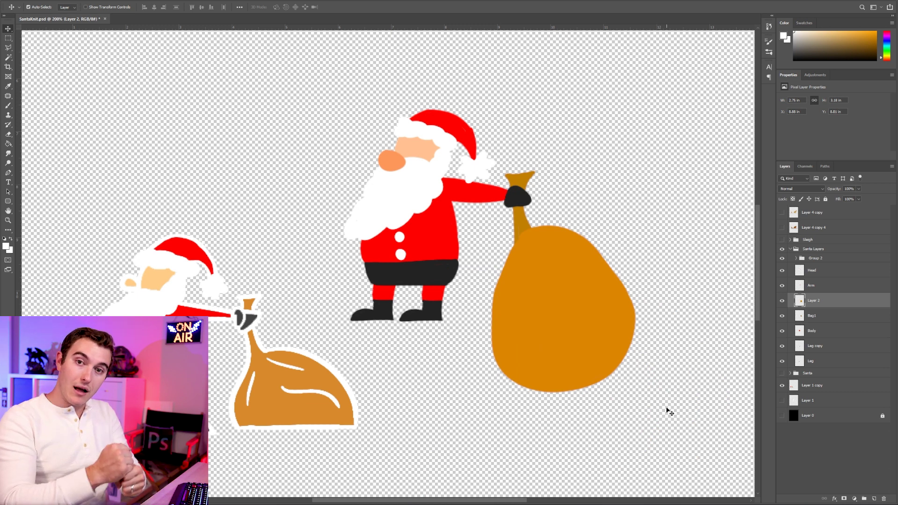
drag(572, 395, 742, 389)
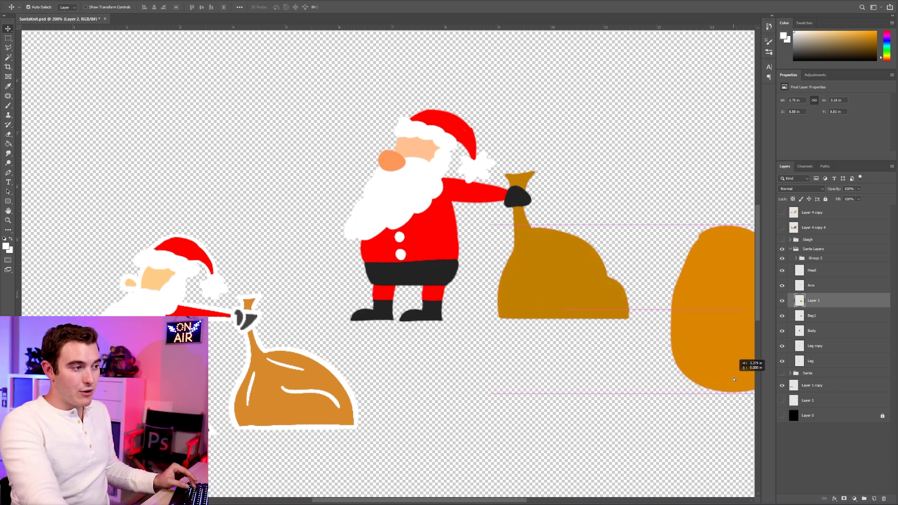
drag(667, 386, 517, 396)
key(ctrl+r)
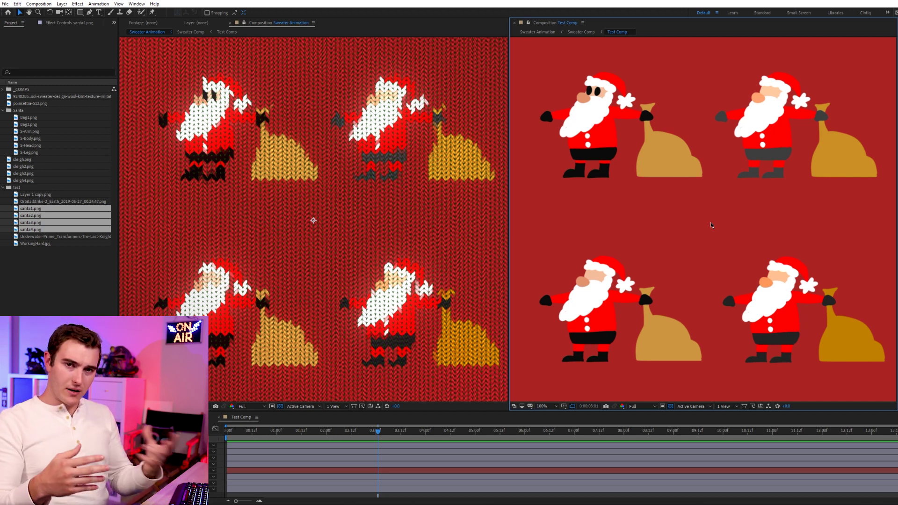
- Switch to After Effects and move the lower-right Santa in Test Comp diagonally up and to the left
click(741, 264)
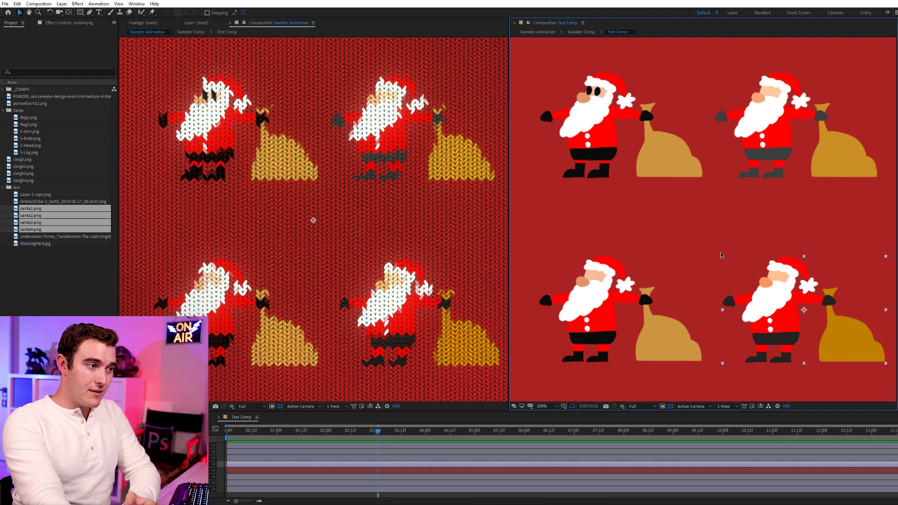
drag(722, 256, 675, 225)
drag(761, 270, 718, 241)
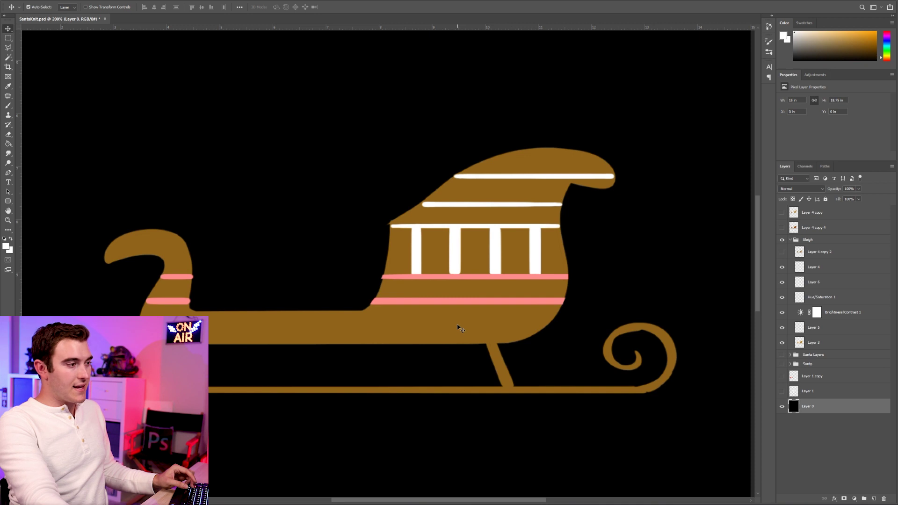
- Try moving the layers of the sleigh artwork in Photoshop
drag(458, 327, 544, 427)
drag(450, 250, 299, 168)
key(ctrl+z)
key(ctrl+z)
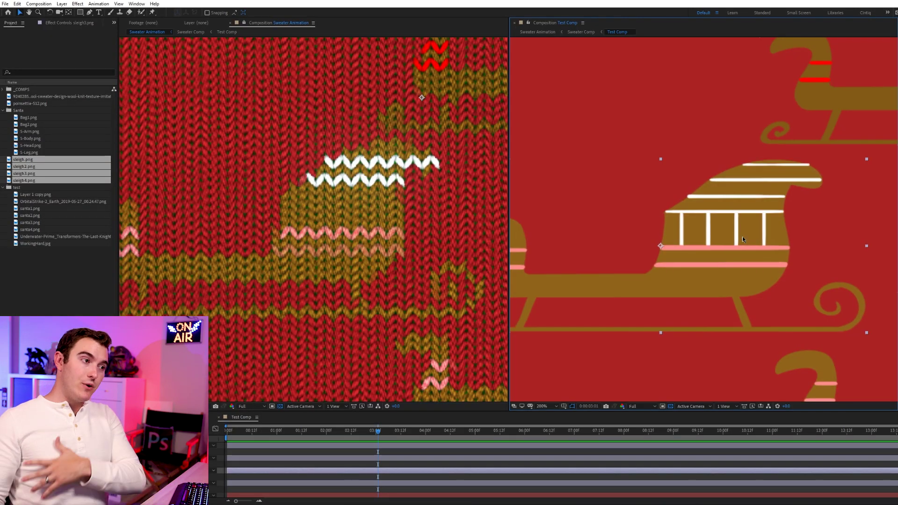
- Shift the third and fourth sleighs slightly down and to the left in Test Comp in After Effects
mouse_move(731, 257)
mouse_down()
mouse_move(743, 251)
mouse_move(723, 266)
mouse_up()
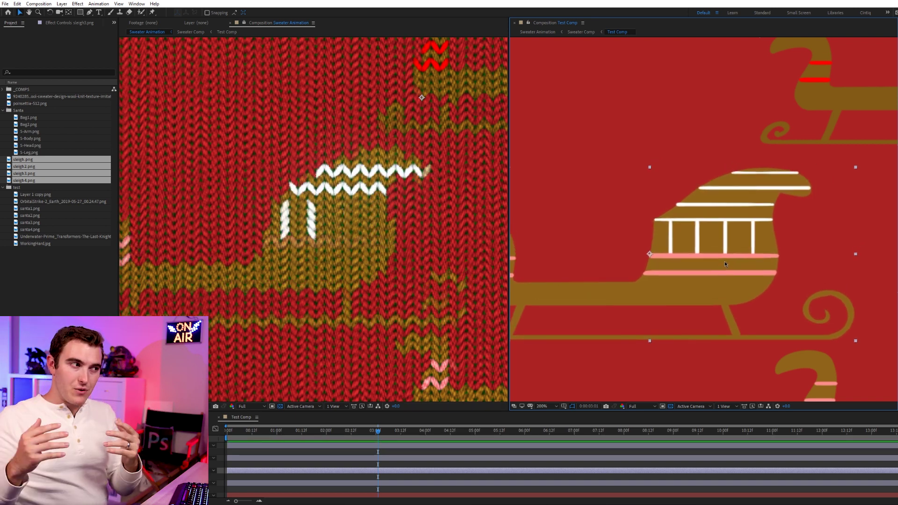
scroll(724, 263, down, 1)
click(455, 260)
scroll(455, 260, down, 1)
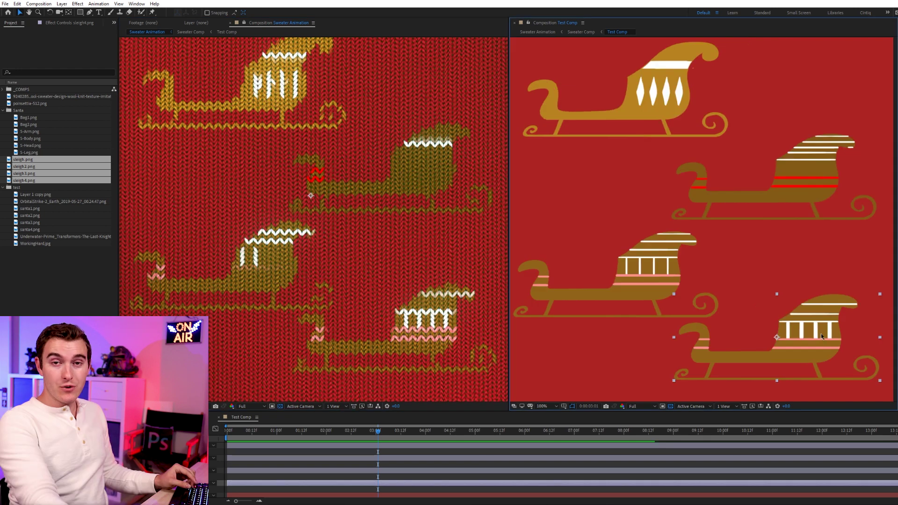
mouse_move(822, 335)
mouse_down()
mouse_move(829, 332)
mouse_move(809, 340)
mouse_up()
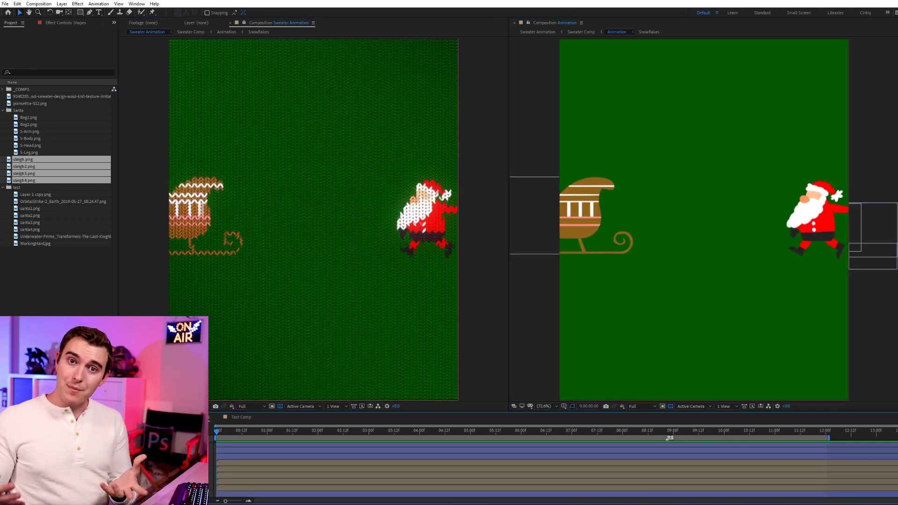
- Show the white stripes, tree row, snowflakes, star pattern and SirWadeFX title in the Animation composition
scroll(557, 469, up, 1)
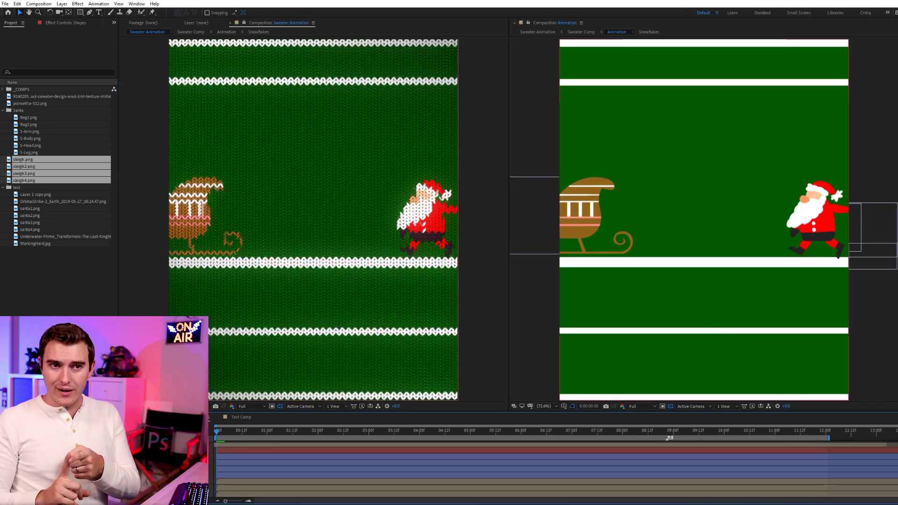
scroll(556, 470, down, 4)
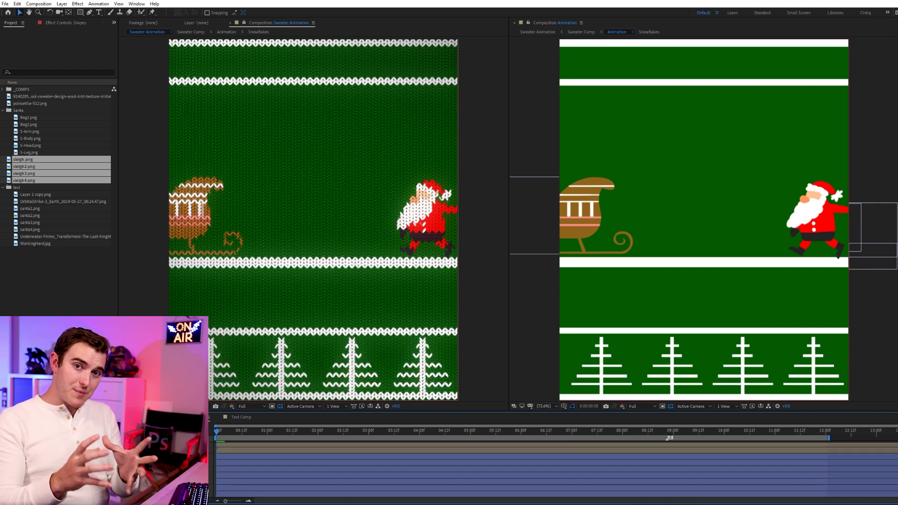
scroll(556, 469, up, 2)
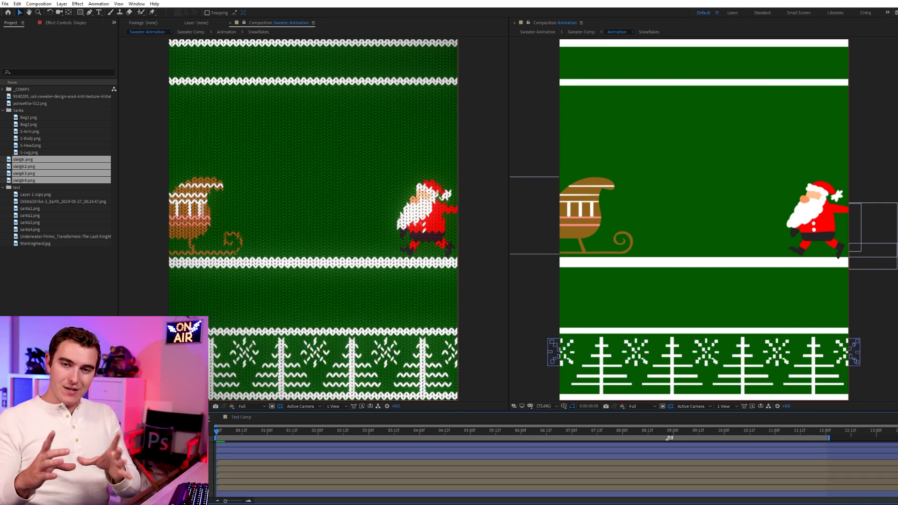
scroll(557, 470, up, 1)
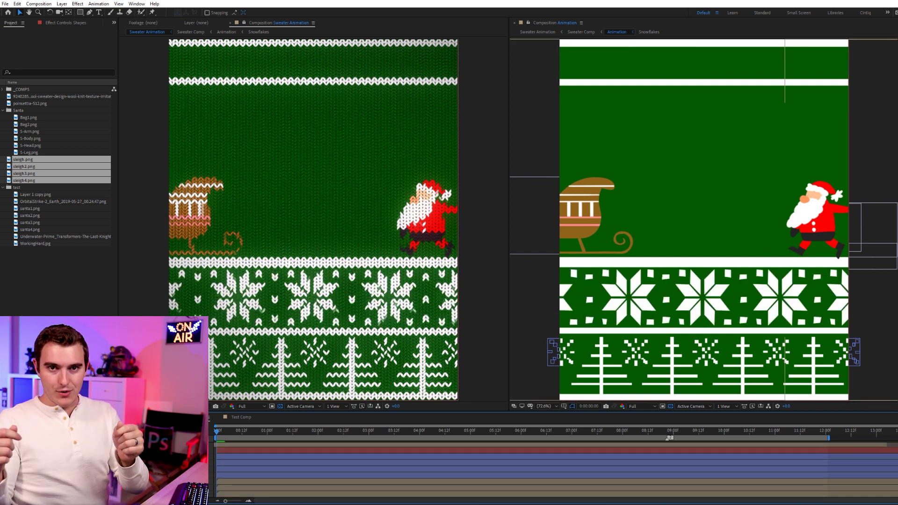
scroll(557, 469, up, 5)
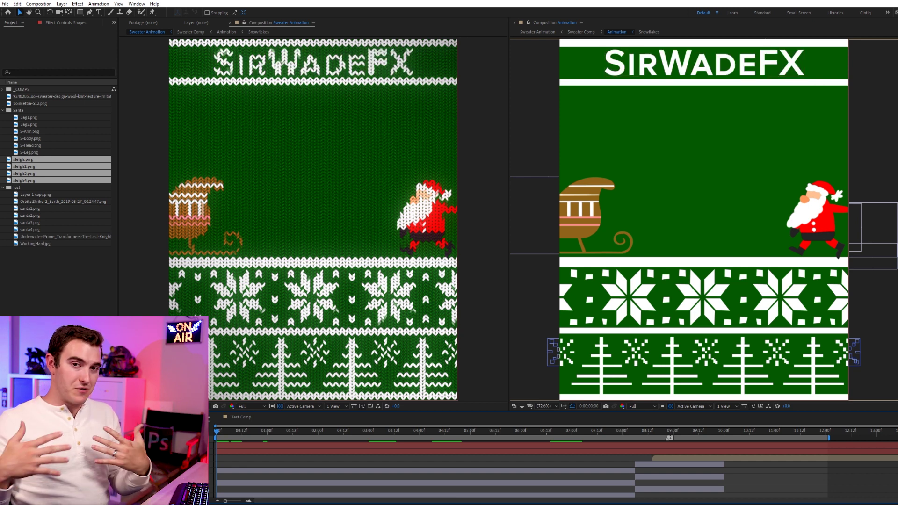
scroll(557, 470, down, 5)
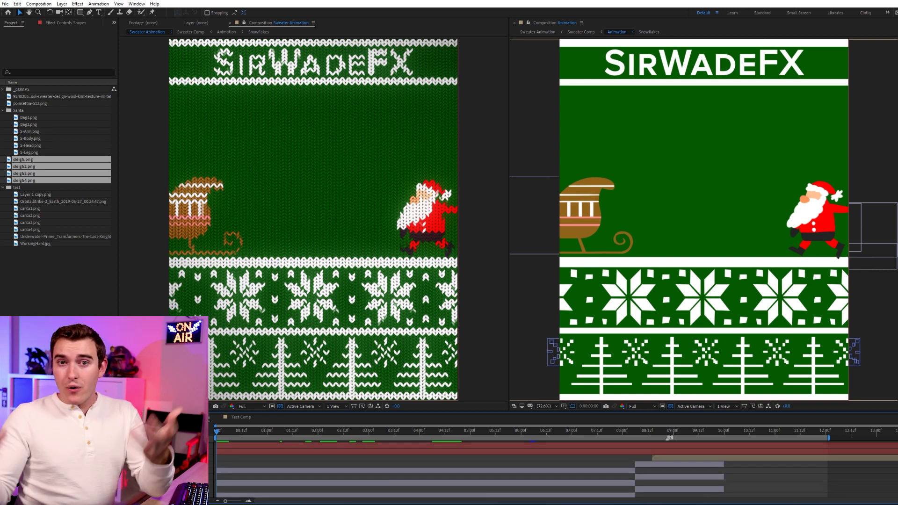
- Scrub the Animation composition forward to Santa sitting in the sleigh and play the preview
drag(440, 432, 588, 426)
key(space)
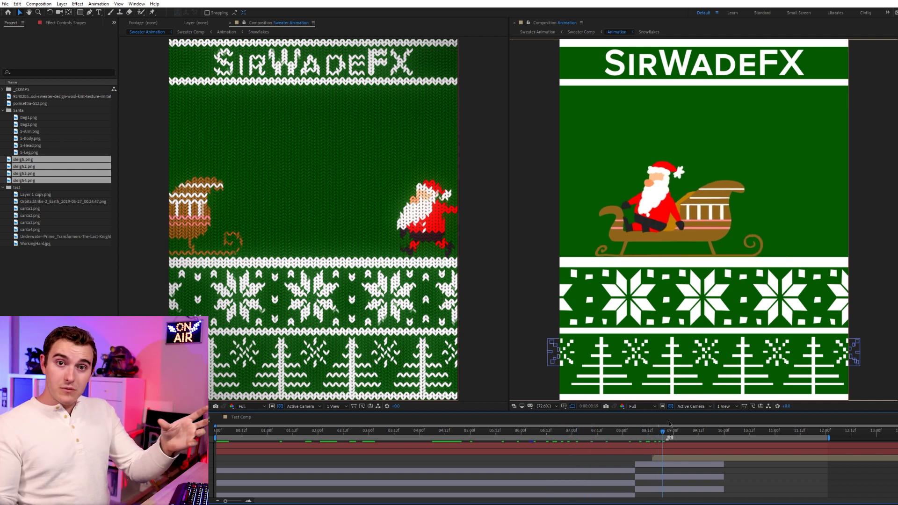
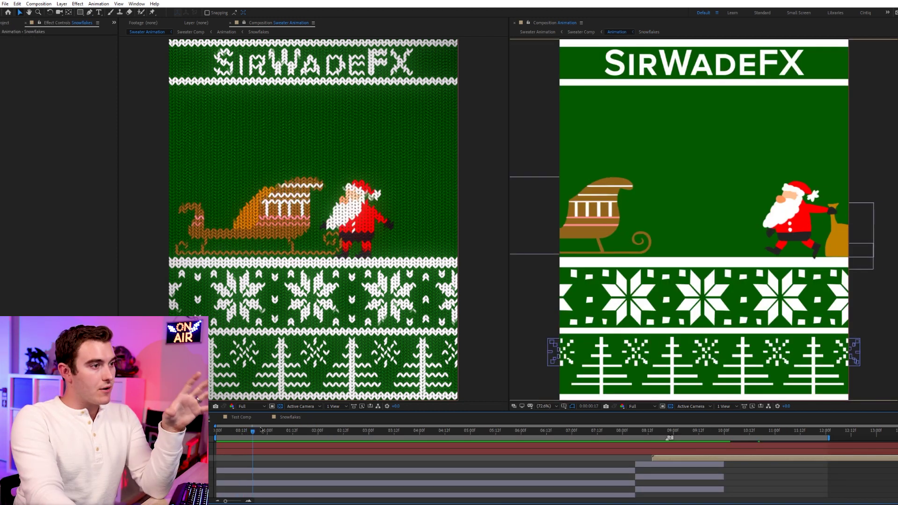
- Scrub the Animation composition to Santa beside the sleigh, then examine the selected sleigh and its puppet pins against the knitted version
drag(260, 430, 407, 428)
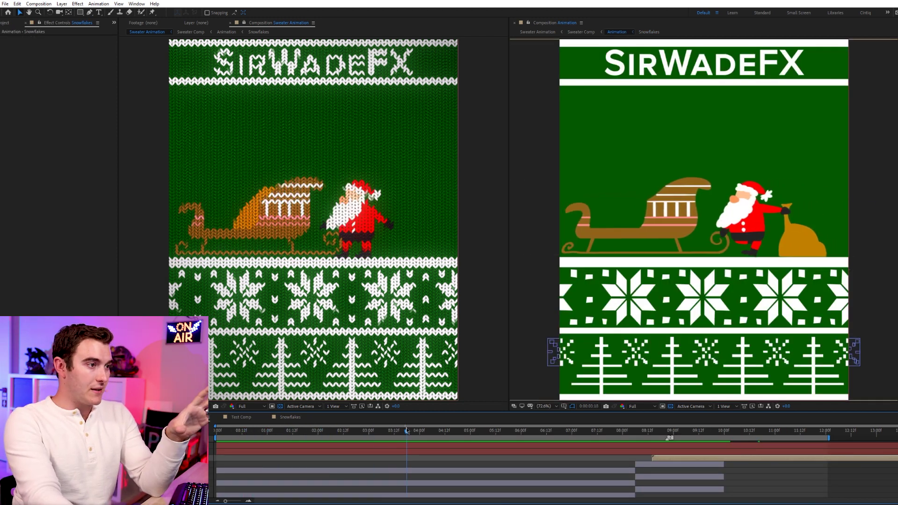
click(672, 212)
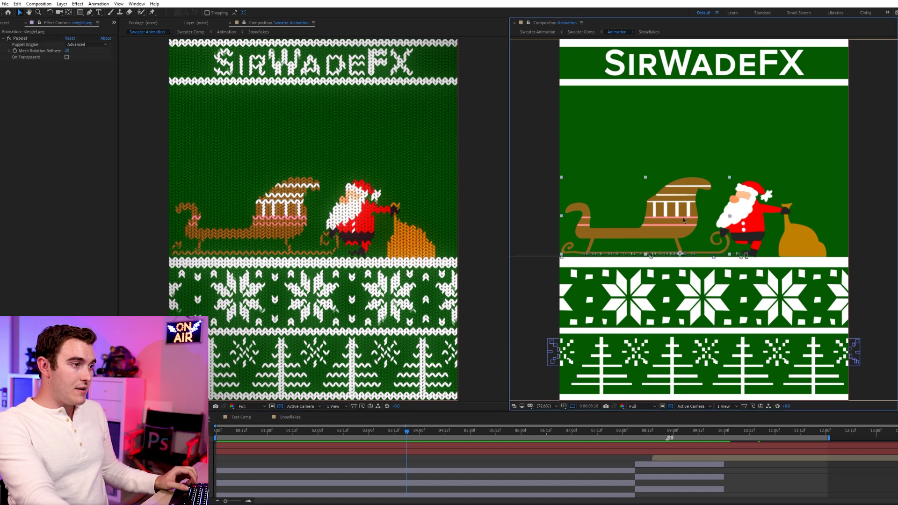
scroll(683, 219, up, 5)
drag(753, 256, 790, 258)
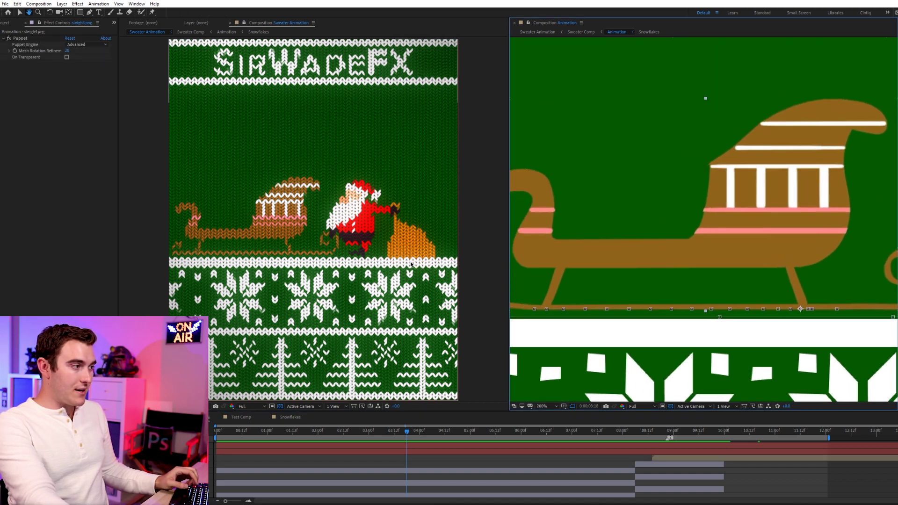
scroll(379, 281, up, 4)
drag(417, 287, 368, 286)
click(895, 483)
scroll(325, 294, down, 1)
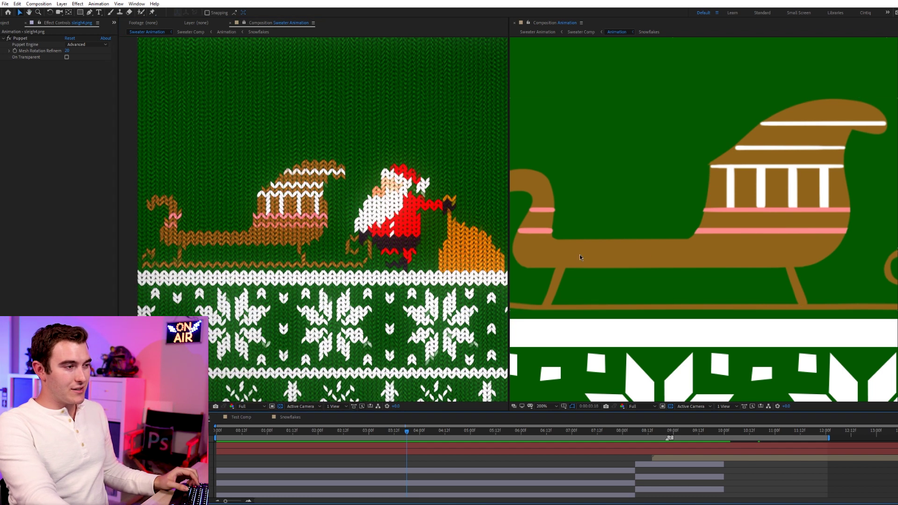
- Scrub through Santa handling the sleigh and review his poses from pulling it to standing with the bag
click(681, 253)
key(comma)
drag(763, 259, 722, 260)
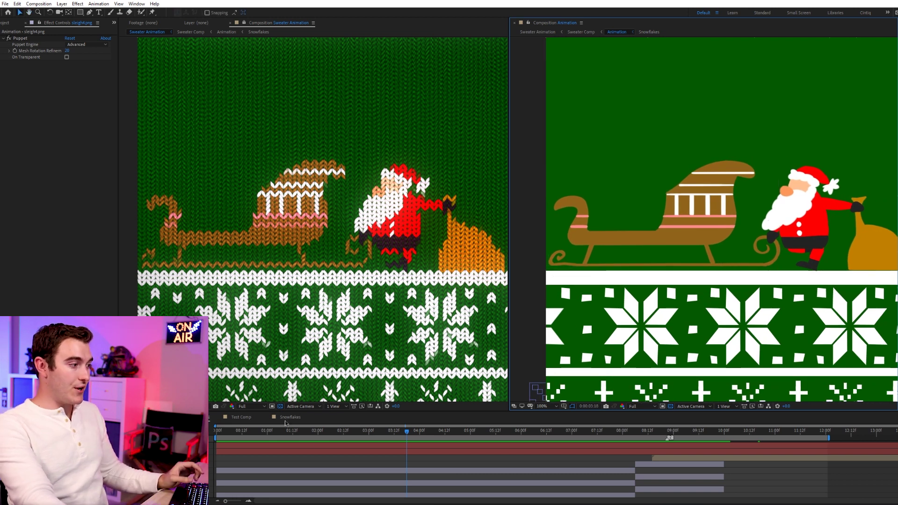
drag(435, 434, 641, 417)
drag(519, 434, 450, 431)
drag(769, 282, 635, 291)
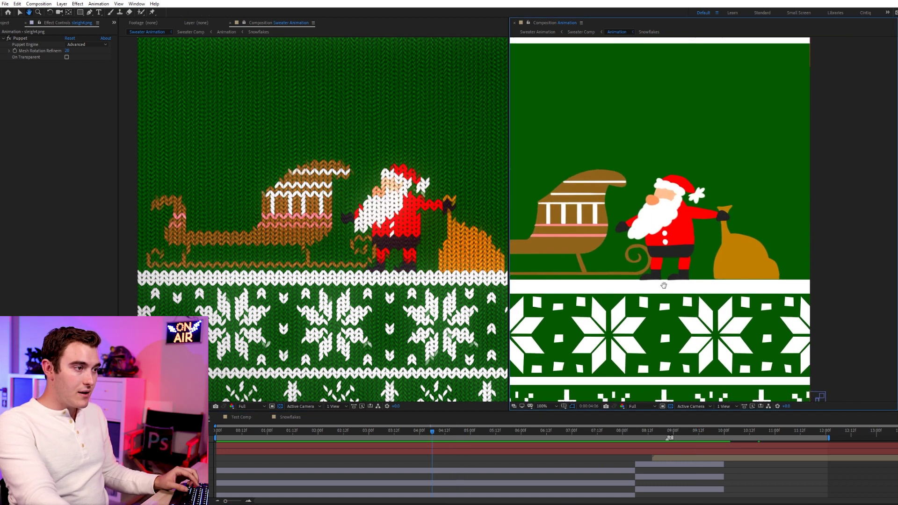
- Scrub to the frame where Santa lifts the bag and try moving its round lower piece up above him
click(738, 260)
drag(445, 432, 486, 431)
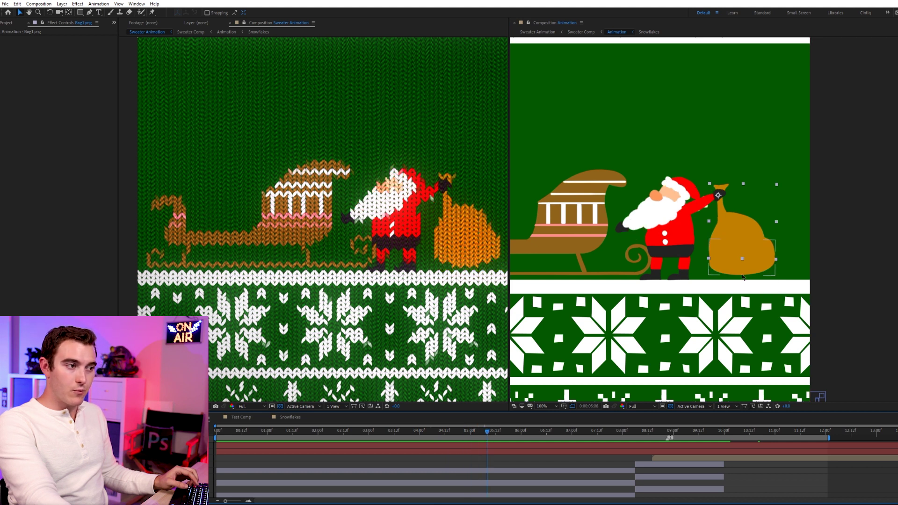
drag(741, 273, 643, 147)
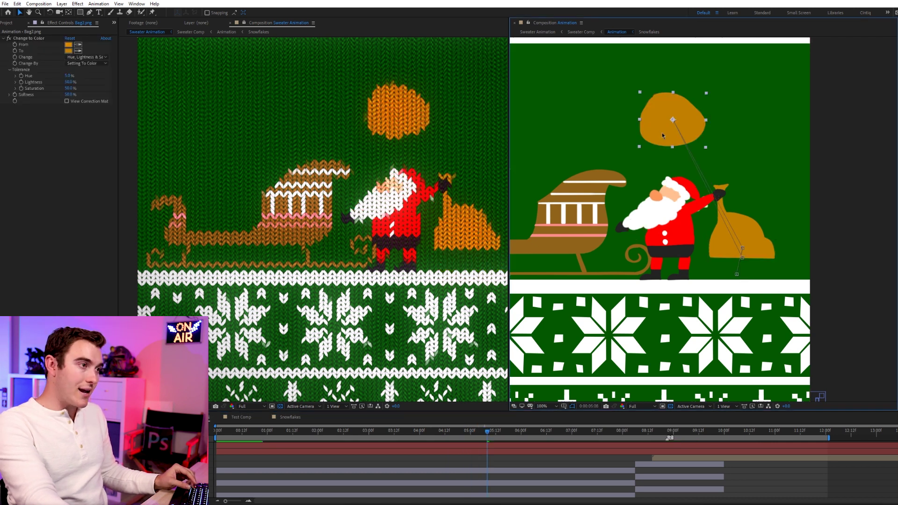
- Scrub and play through the bag being swung over Santa's shoulder into the sleigh
drag(487, 431, 530, 427)
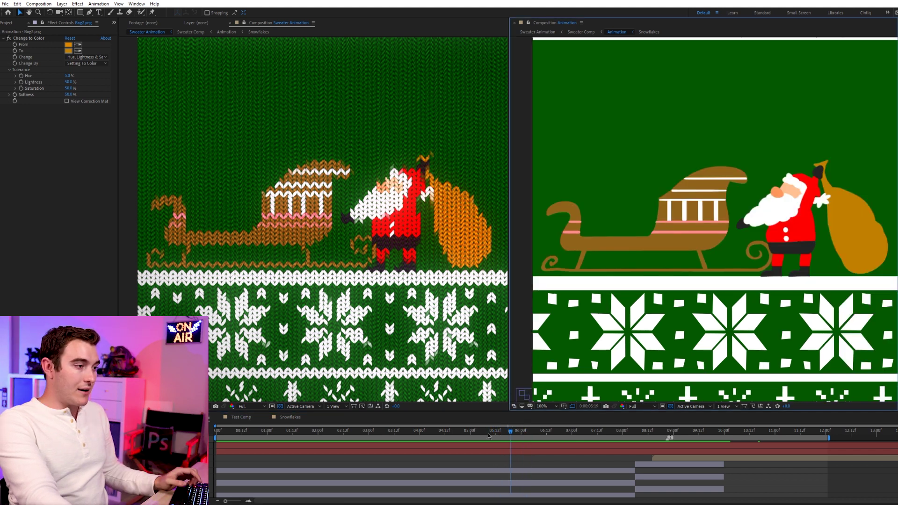
key(space)
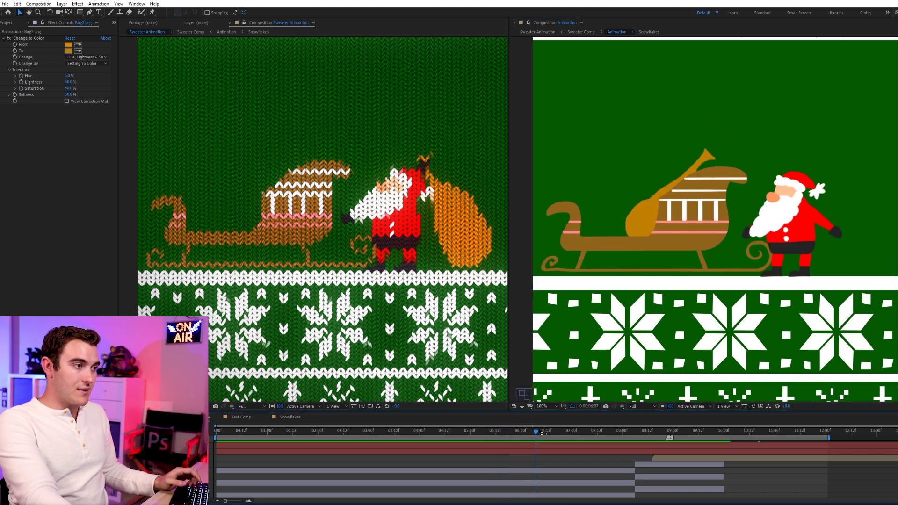
drag(497, 438, 588, 422)
- Select Santa's head layer and add Puppet pins at the middle and lower tip of his beard
scroll(774, 210, up, 1)
click(773, 175)
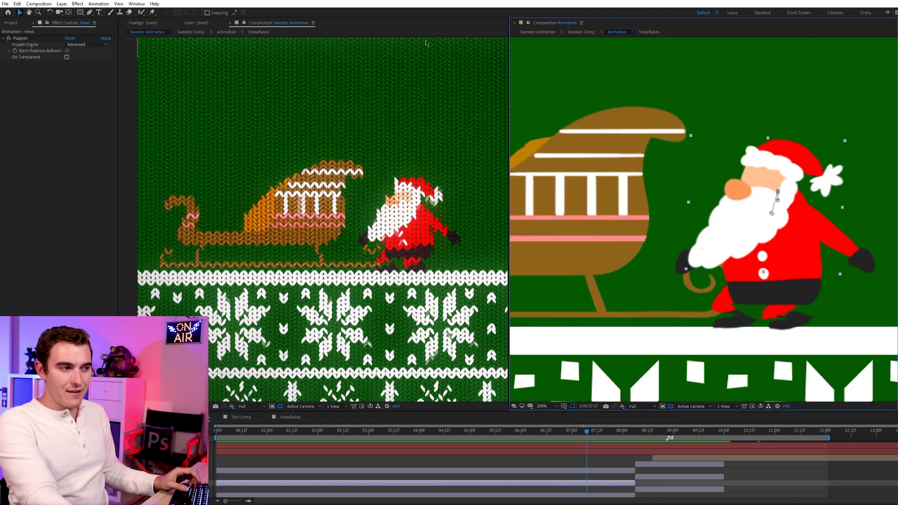
click(152, 12)
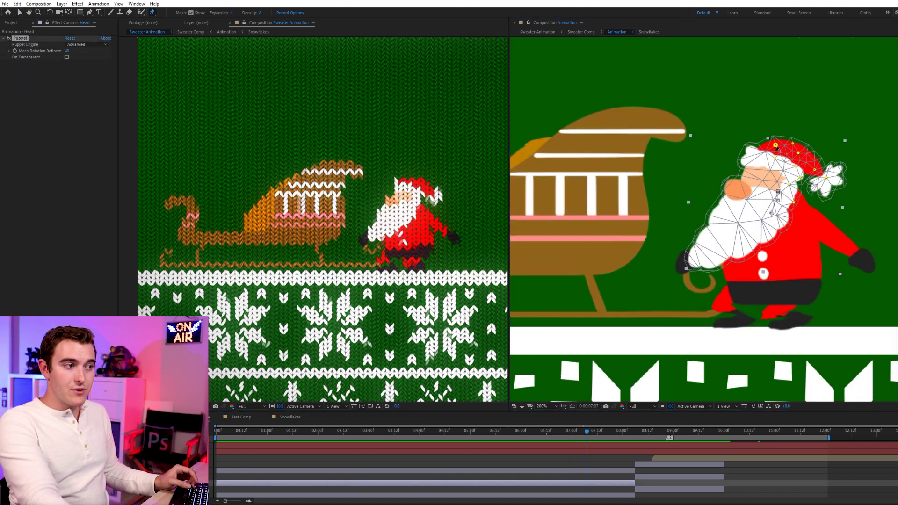
click(727, 230)
click(685, 256)
drag(686, 256, 699, 265)
- Reshape Santa's hat by repositioning the puppet pins along its crown and at the pom-pom
click(801, 134)
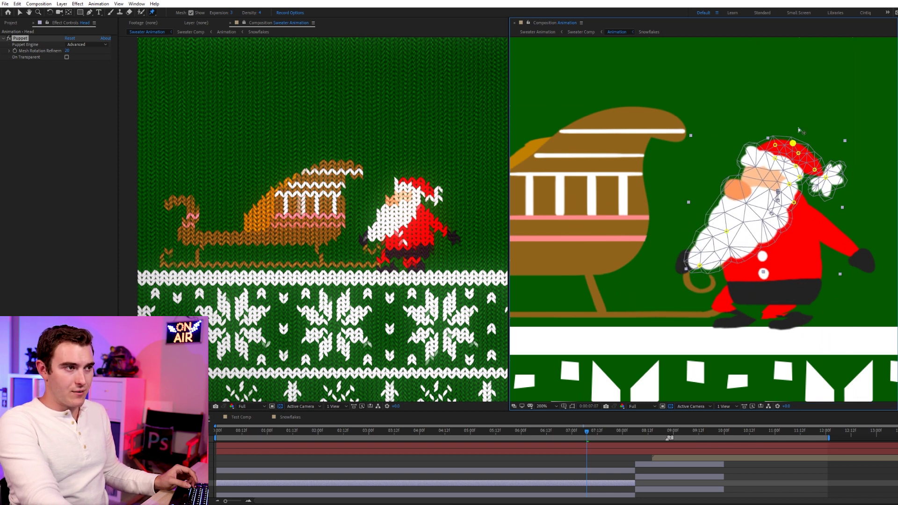
drag(814, 170, 852, 172)
click(813, 150)
drag(813, 150, 820, 147)
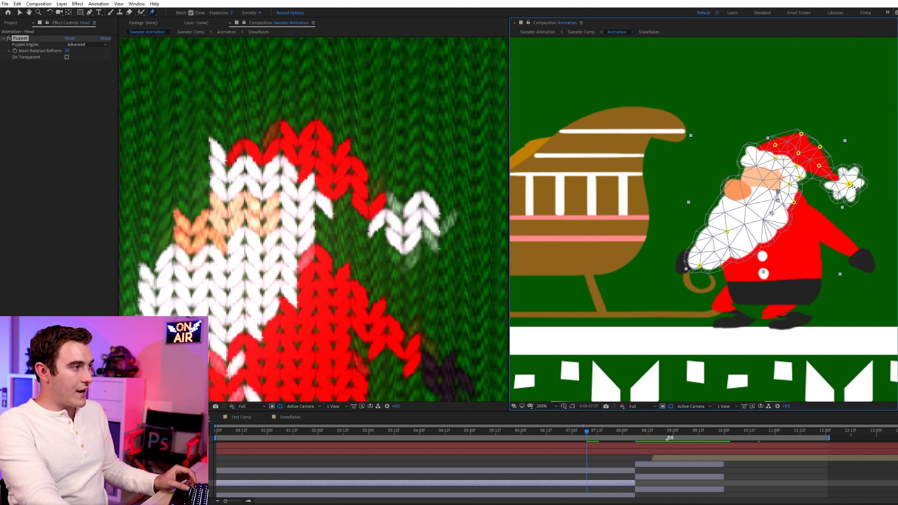
drag(855, 188, 827, 160)
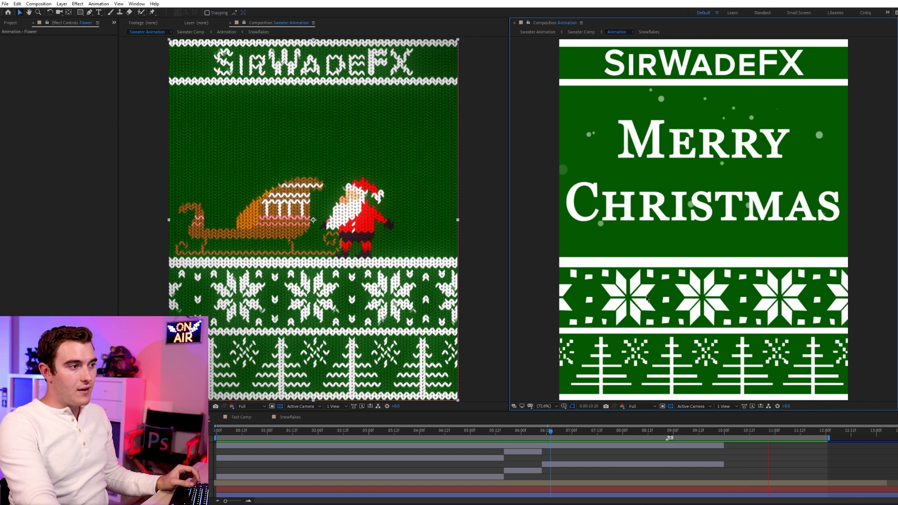
- Stop the preview, browse the particle Designer's multiple-system Motion Graphics presets, and try Emeralds and Electric Sparkles
key(space)
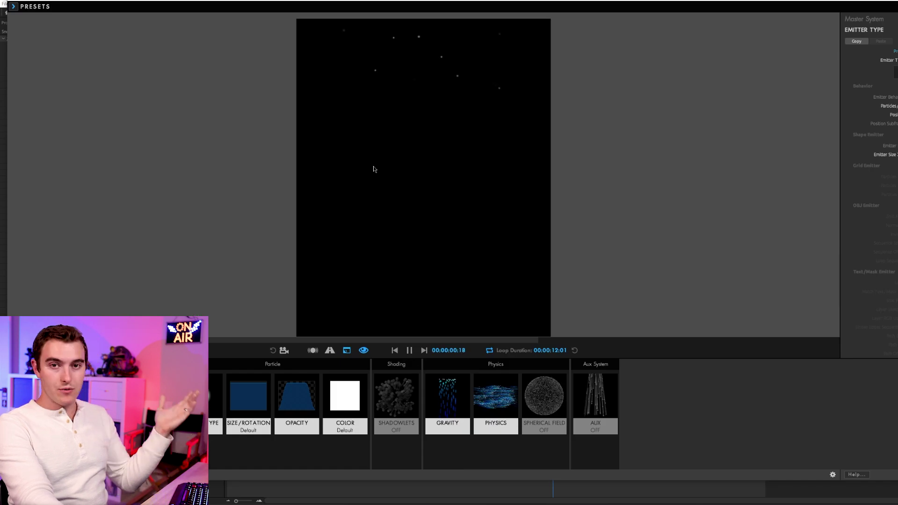
click(17, 13)
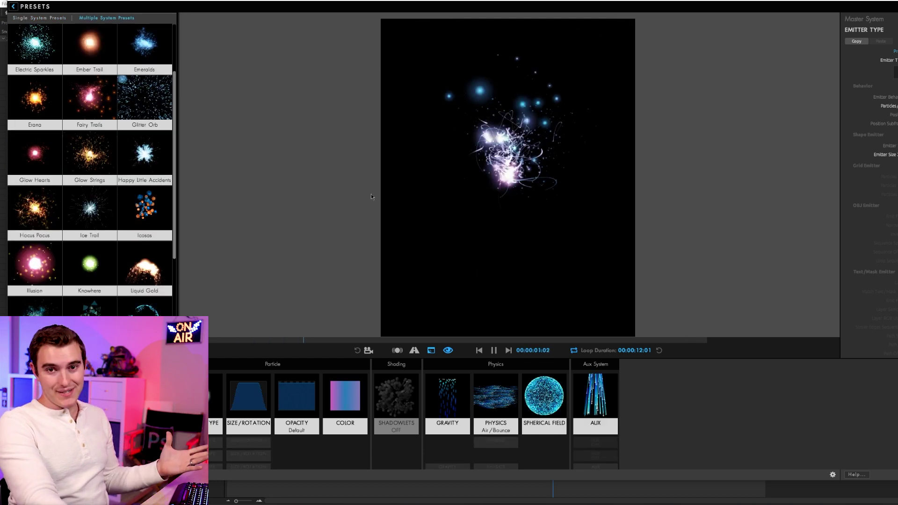
click(144, 193)
scroll(143, 193, up, 3)
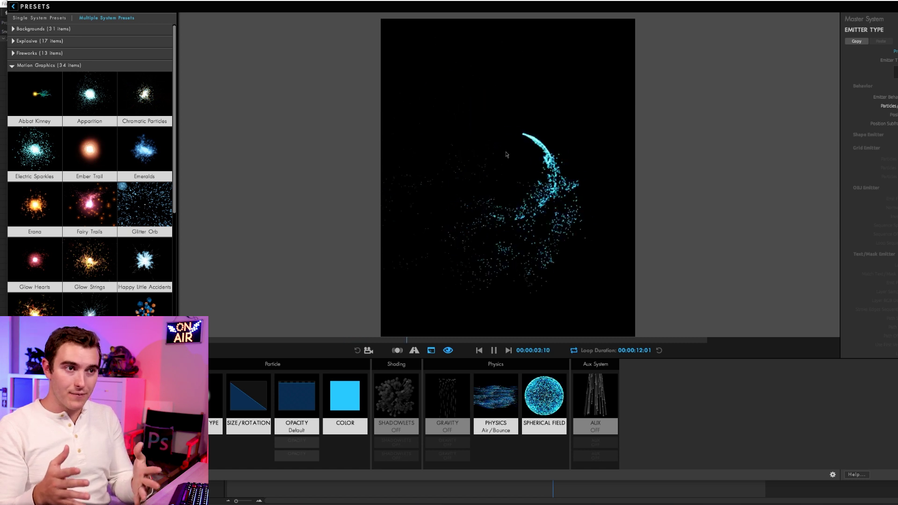
click(148, 155)
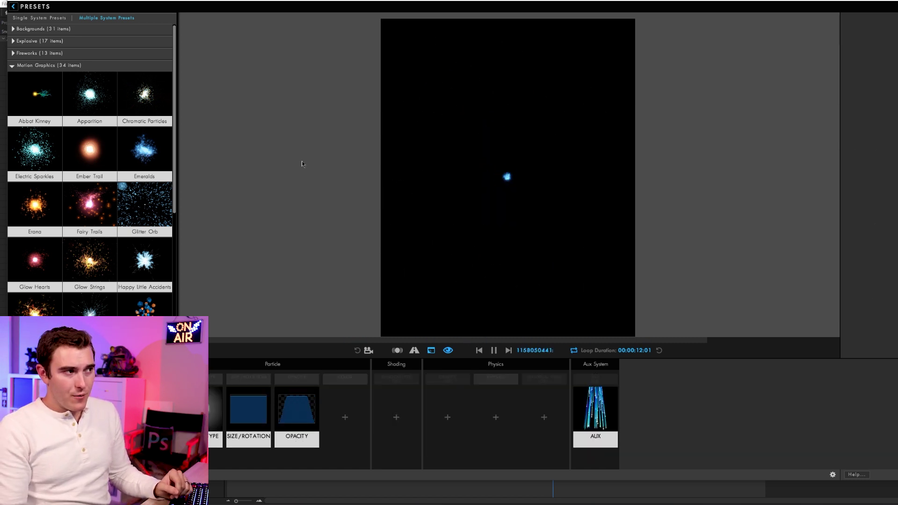
drag(552, 182, 472, 205)
click(45, 156)
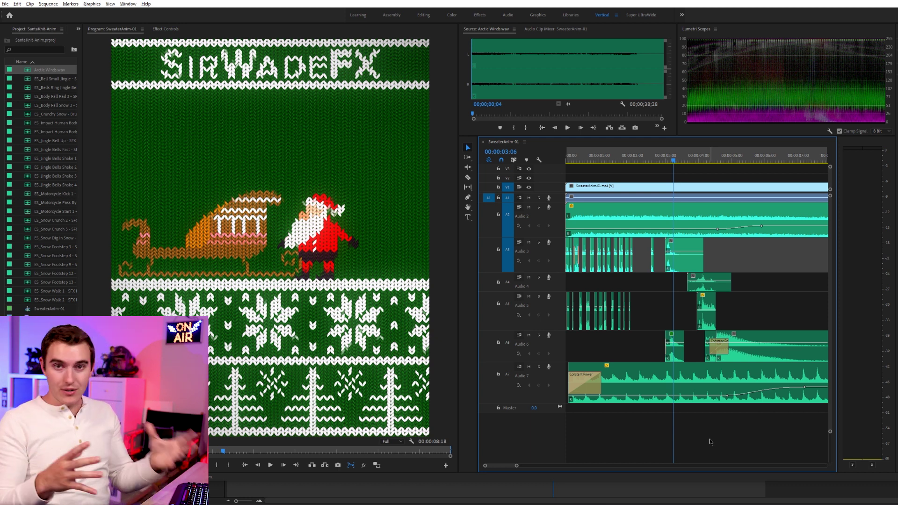
- Switch to Premiere Pro and audition the Arctic Winds.wav sound from the project's audio clips
double_click(30, 72)
key(space)
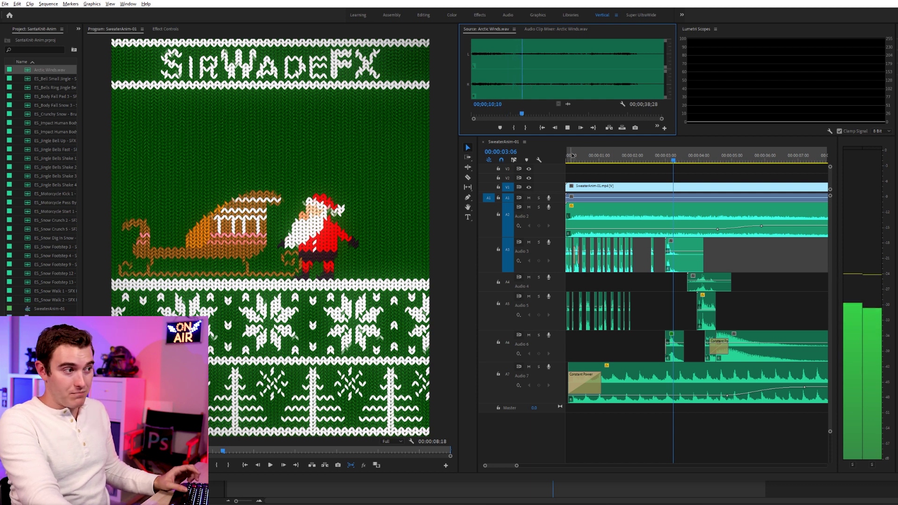
key(space)
click(698, 430)
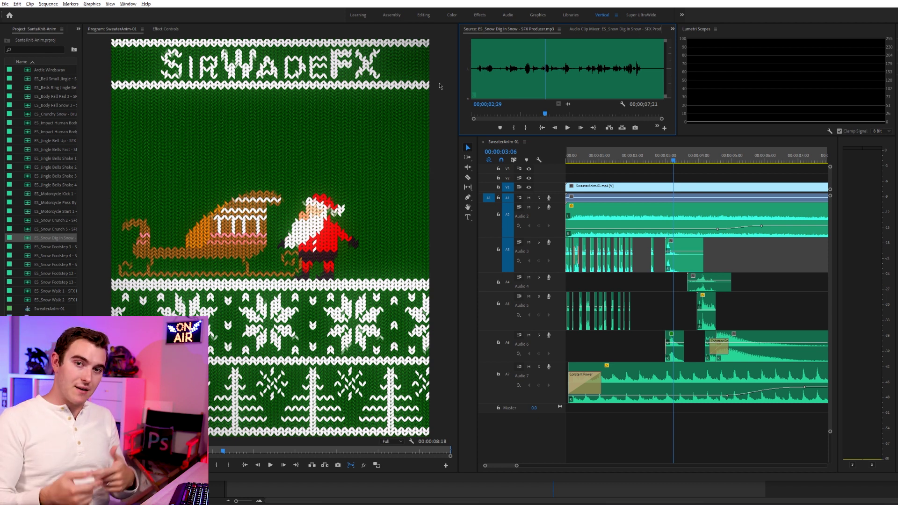
- Solo the Audio 2 track and play the SweaterAnim-01 sequence from its start
click(778, 288)
key(Home)
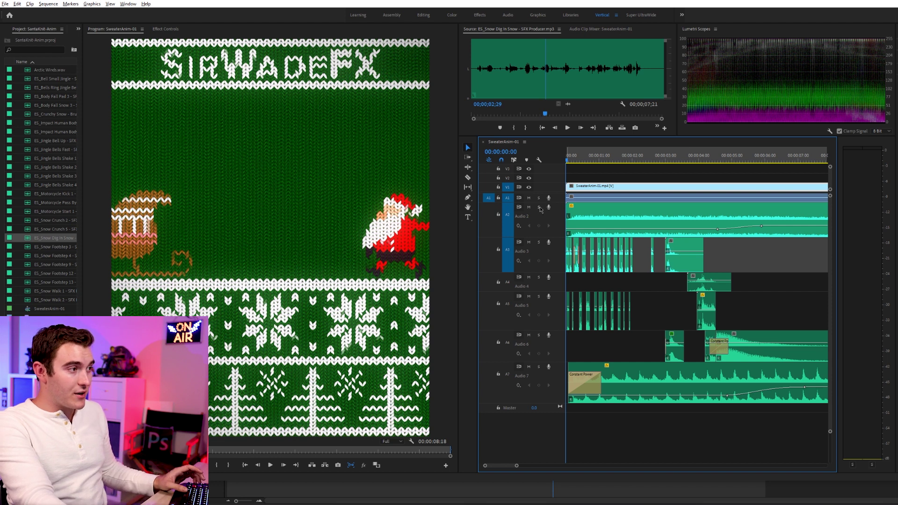
key(space)
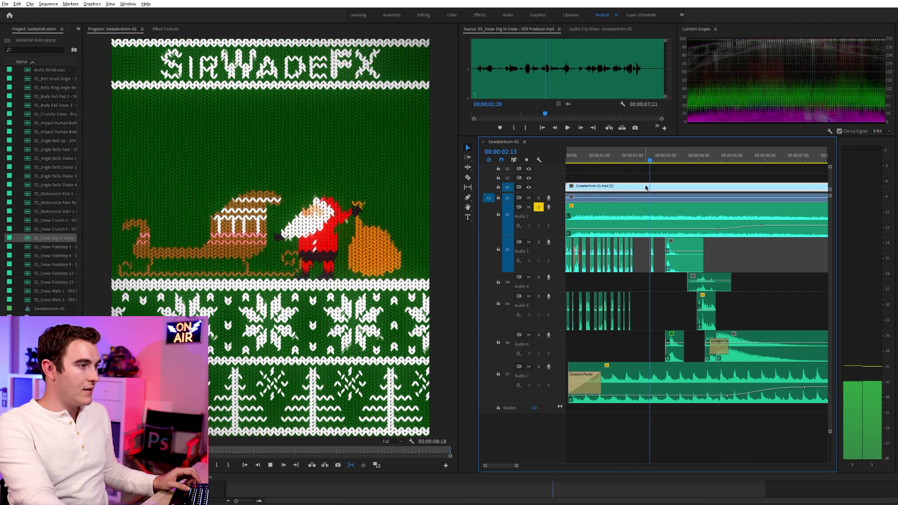
key(space)
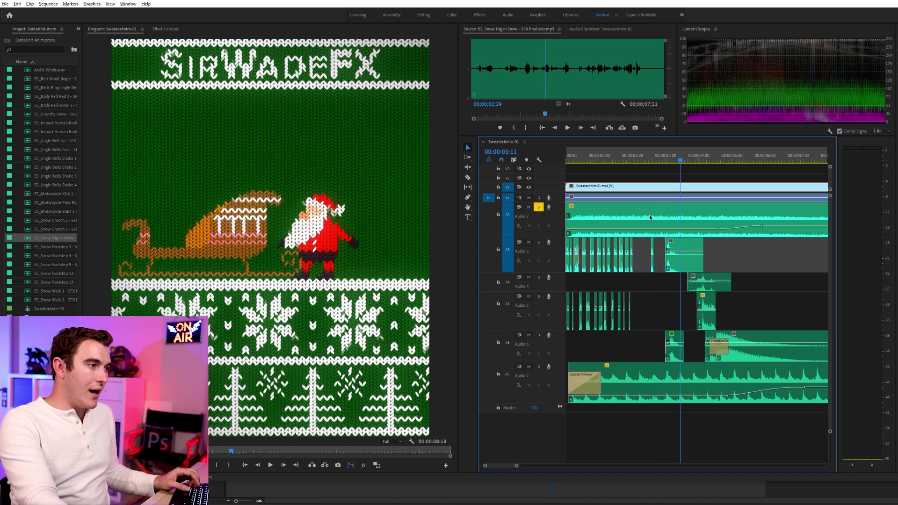
- Return to the sequence start, turn off solo on Audio 2, and listen to Audio 5 on its own
key(Home)
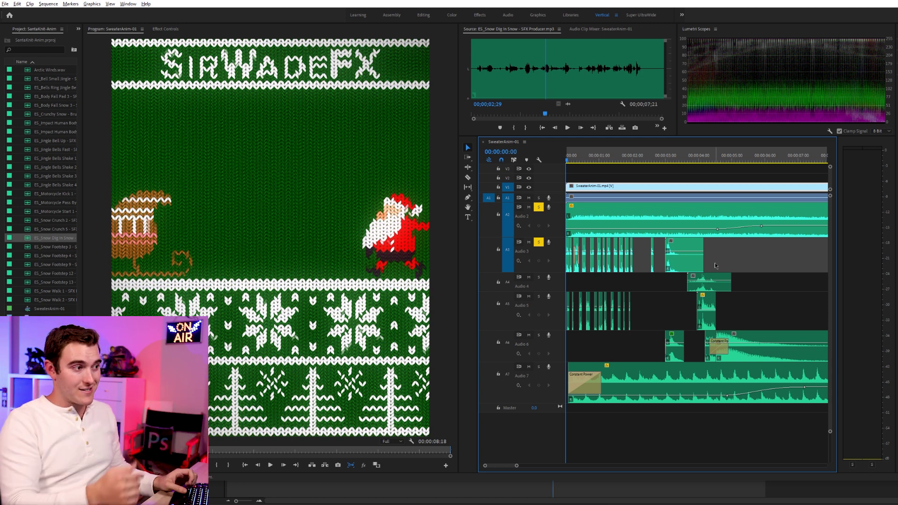
click(538, 207)
key(space)
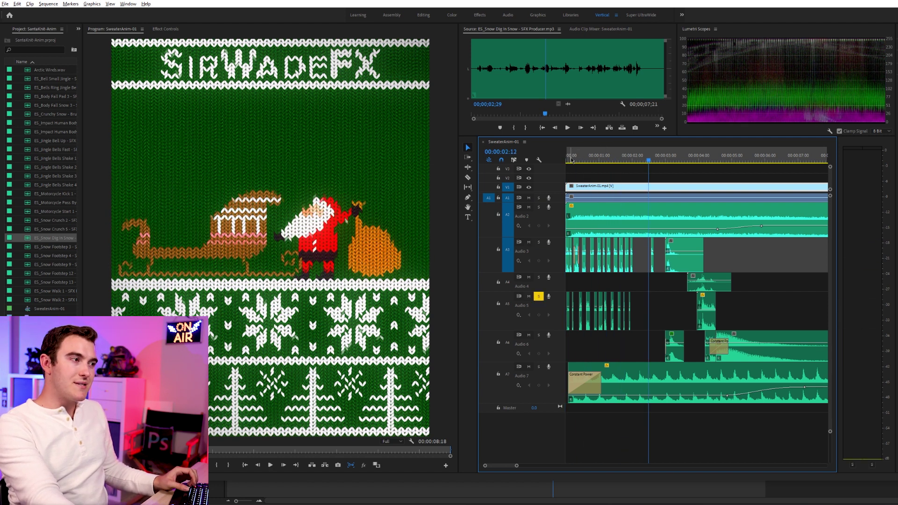
- Return to the start, compare the short clips on Audio 5 with those on Audio 3, and play the sequence
drag(572, 161, 547, 163)
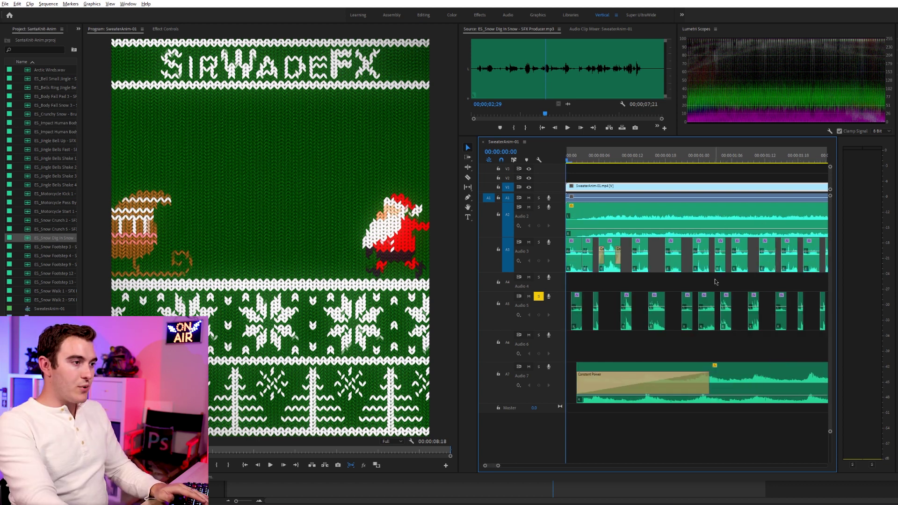
drag(606, 282, 732, 314)
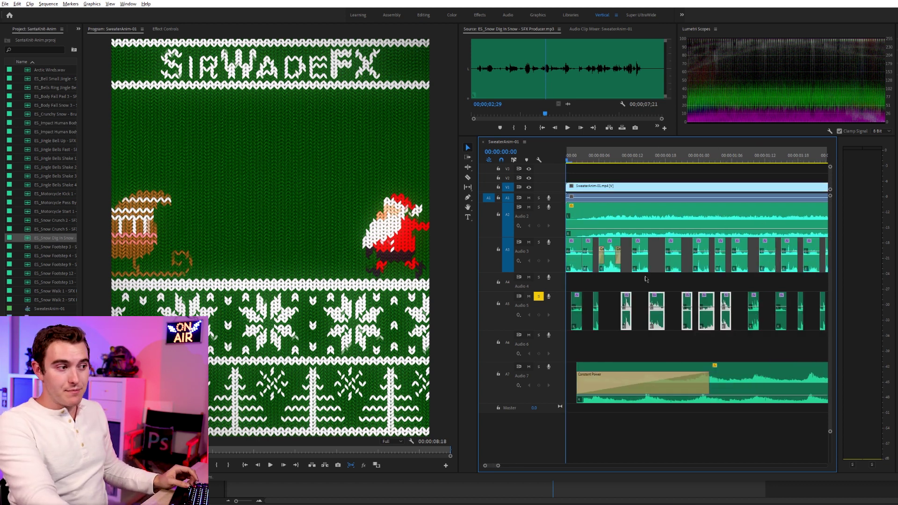
drag(602, 283, 778, 256)
key(space)
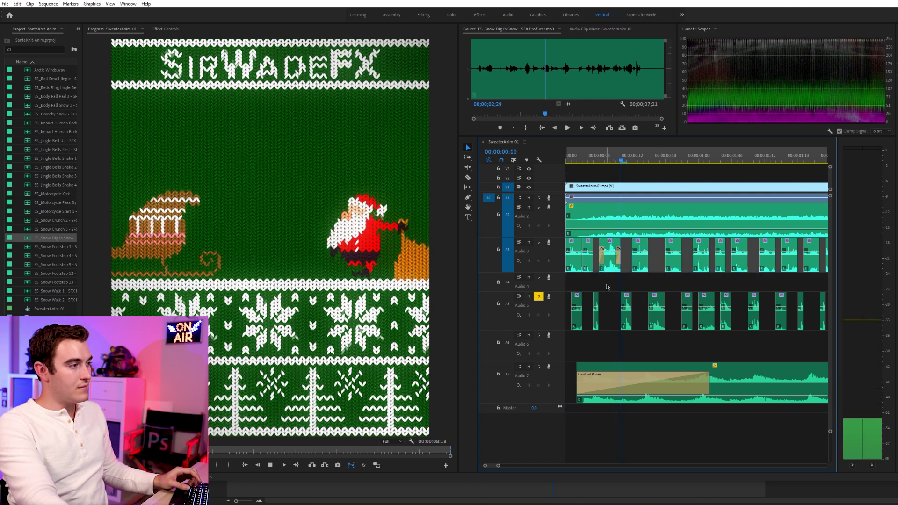
- Solo Audio 3 together with Audio 5 and play both tracks from the sequence start
click(538, 241)
key(minus)
drag(586, 159, 527, 175)
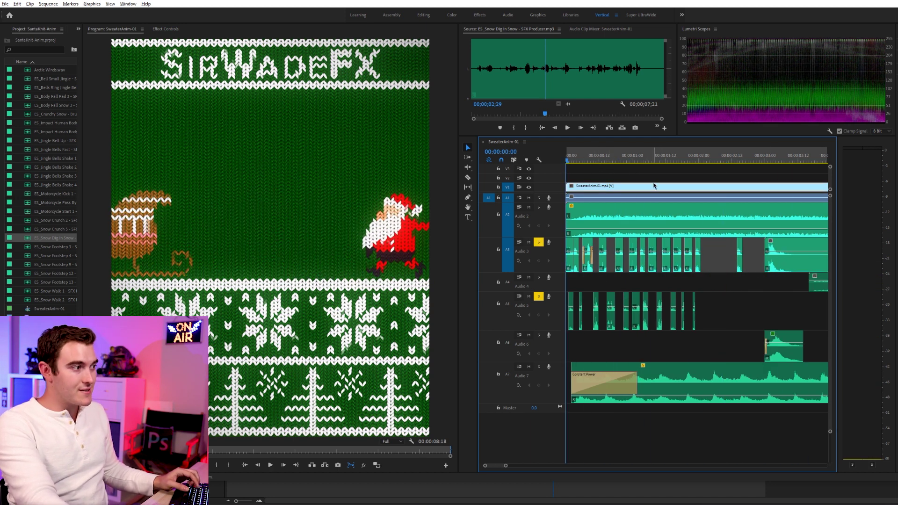
key(space)
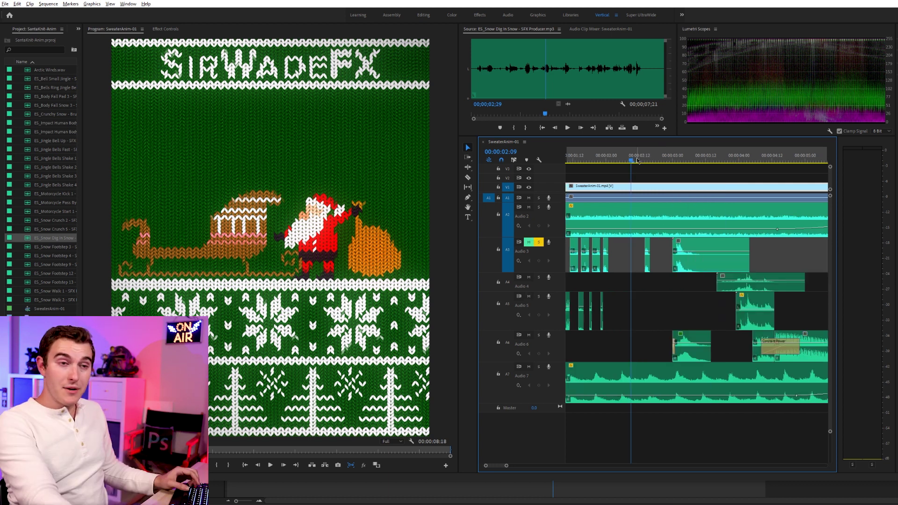
- Listen to Audio 3 alone near the bag lift and cue the playhead back to 00:00:02:04
mouse_move(632, 161)
mouse_down()
mouse_move(653, 162)
mouse_move(637, 165)
mouse_up()
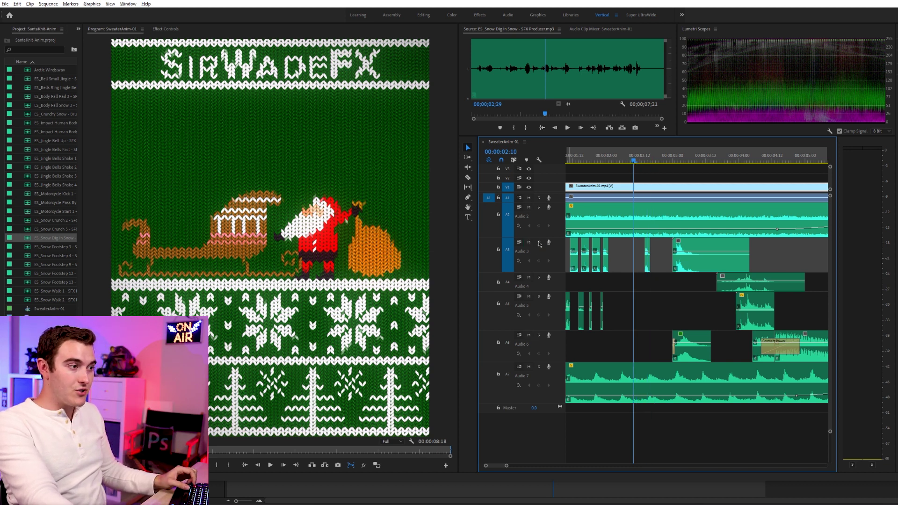
key(space)
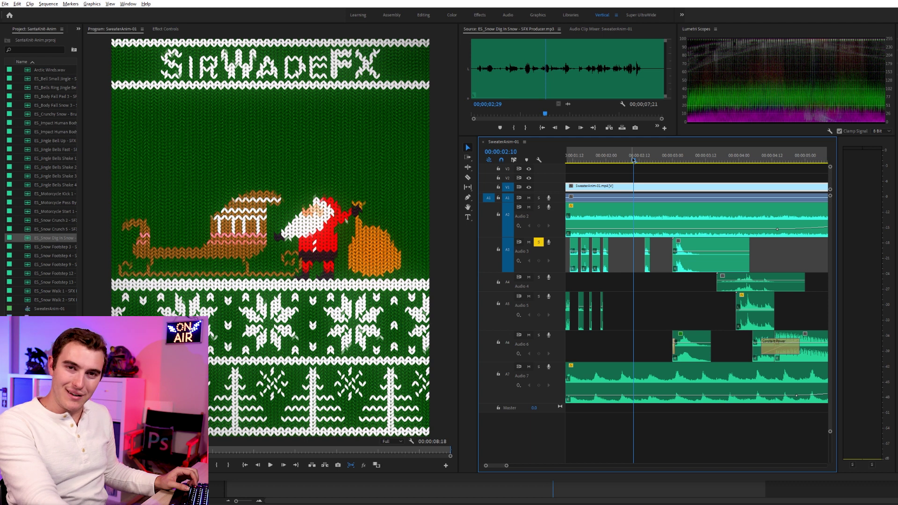
click(617, 159)
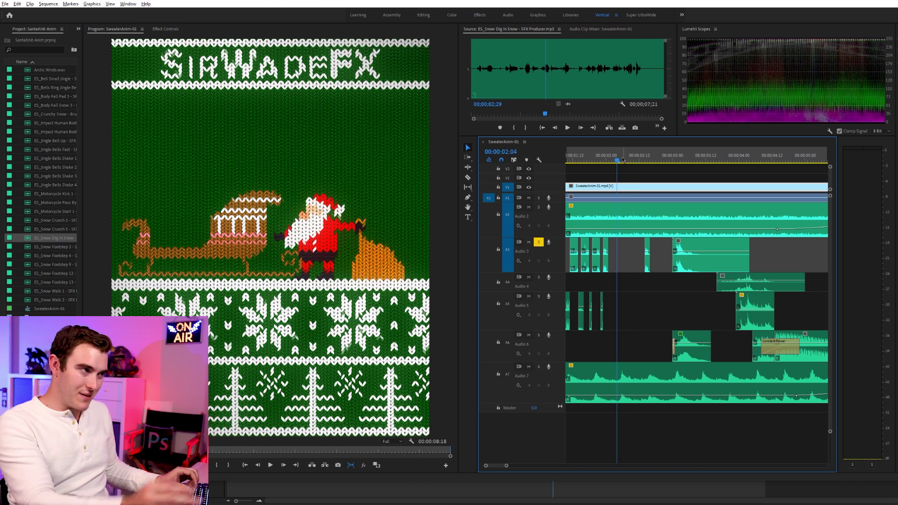
- Listen to the bag toss from about 00:00:02:05, soloing Audio 3 and Audio 6 in turn
click(622, 160)
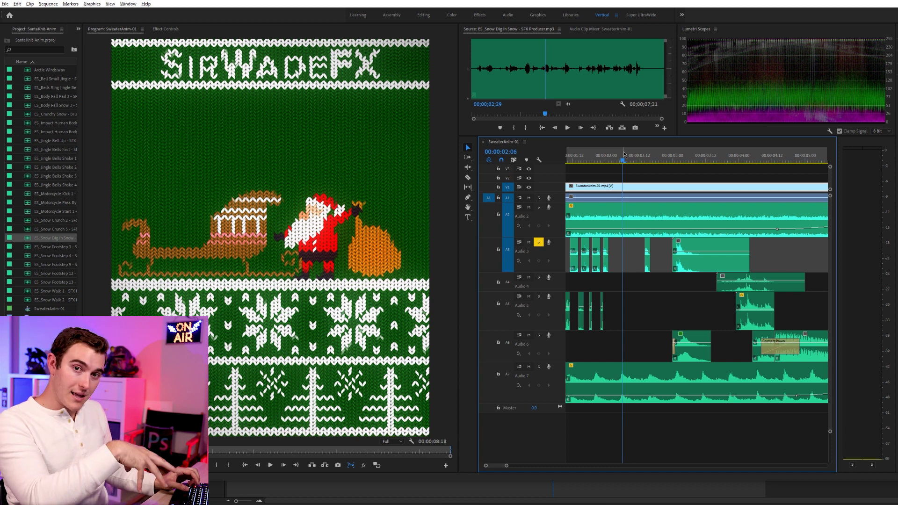
key(space)
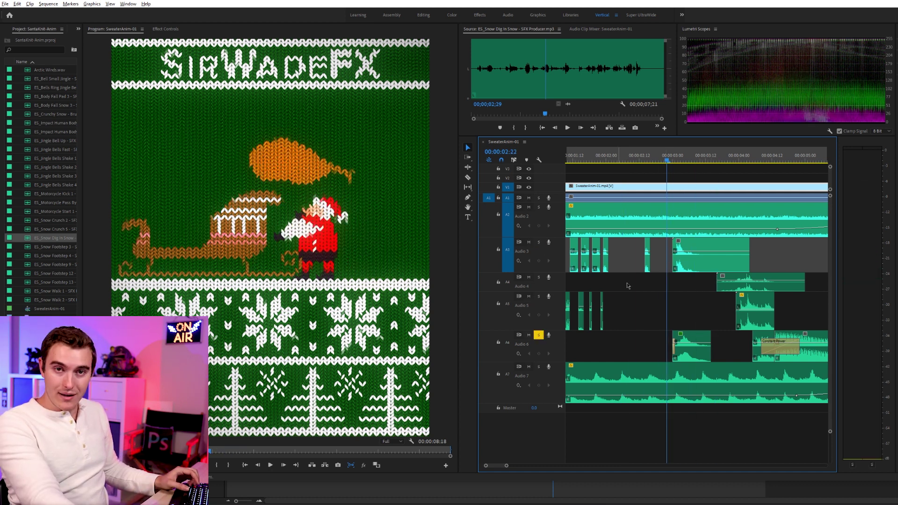
key(space)
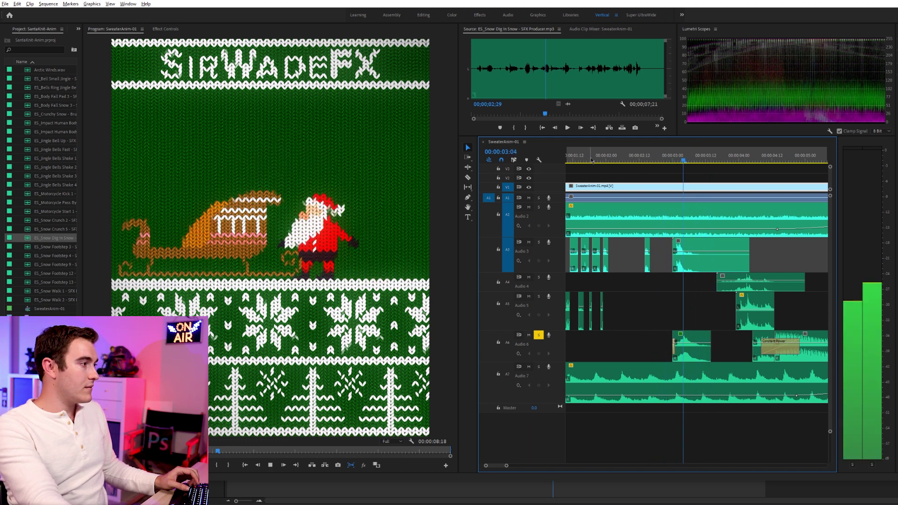
click(640, 159)
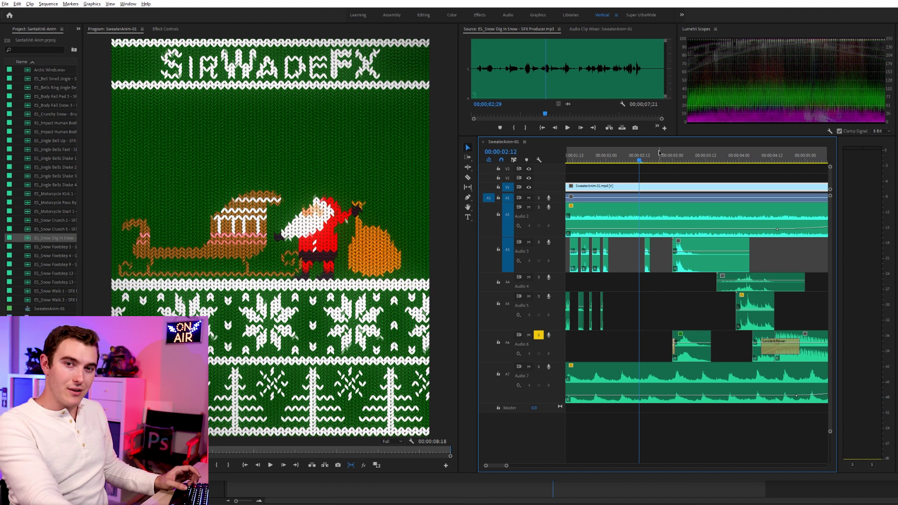
drag(655, 160, 619, 163)
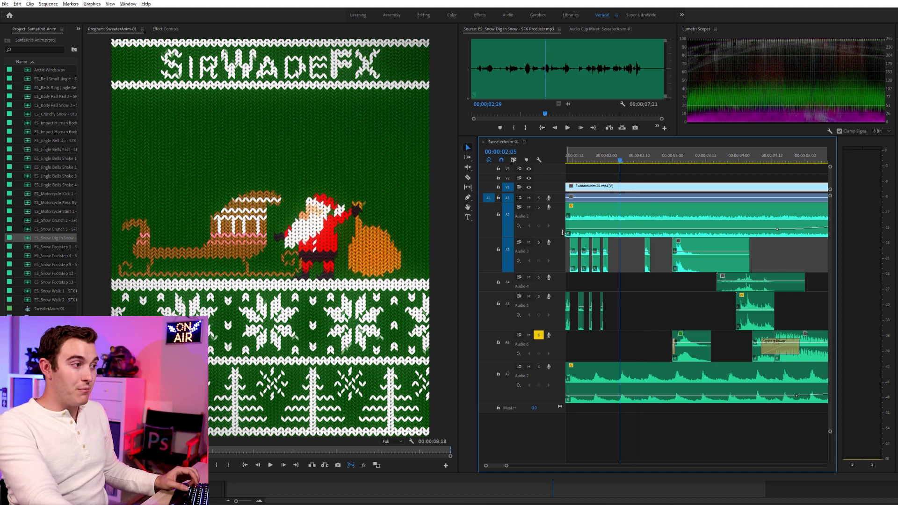
key(space)
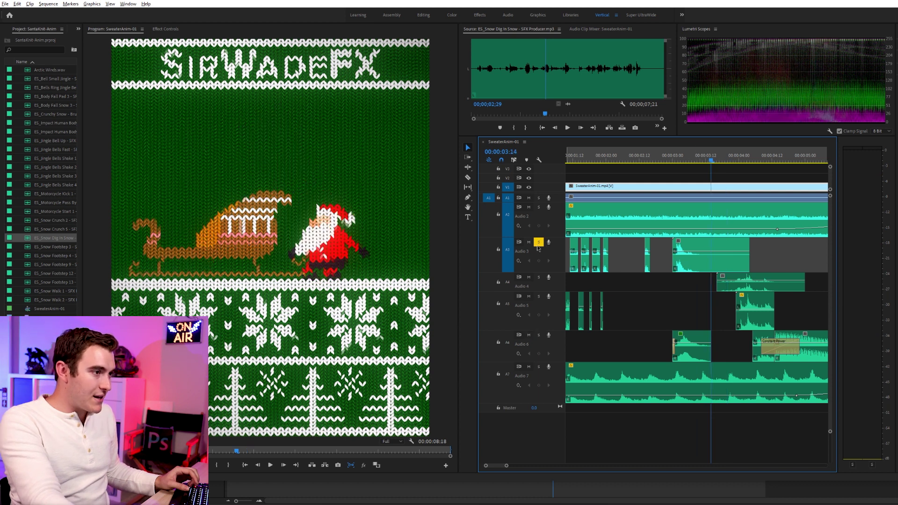
- Listen to Audio 4 alone while Santa leaps into the sleigh and it starts moving off
scroll(643, 254, right, 3)
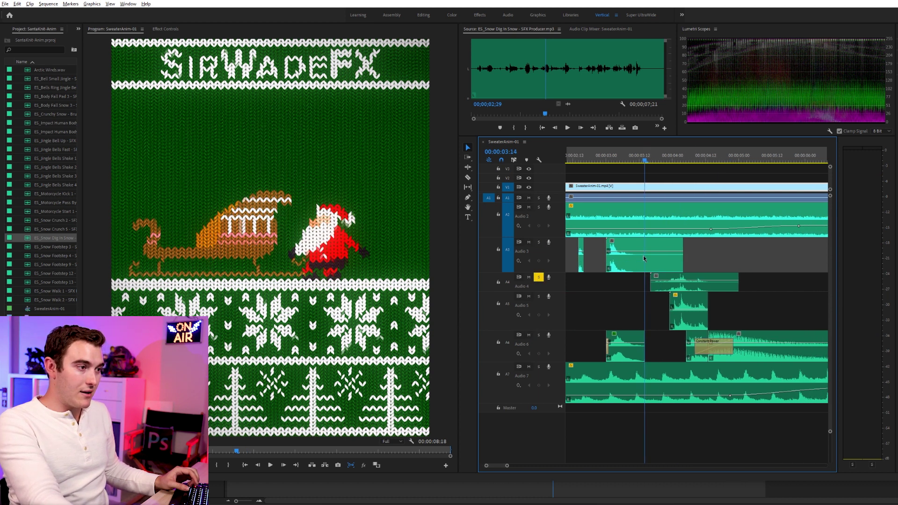
key(space)
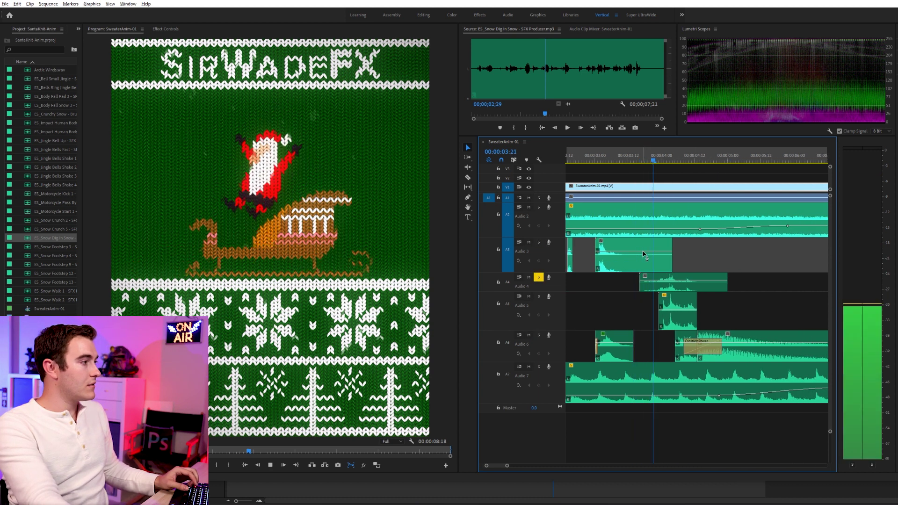
drag(637, 158, 675, 148)
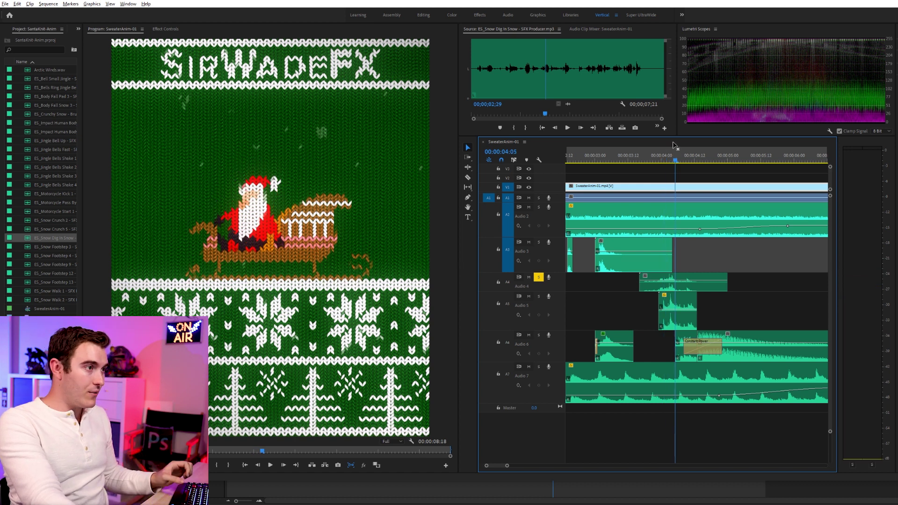
key(space)
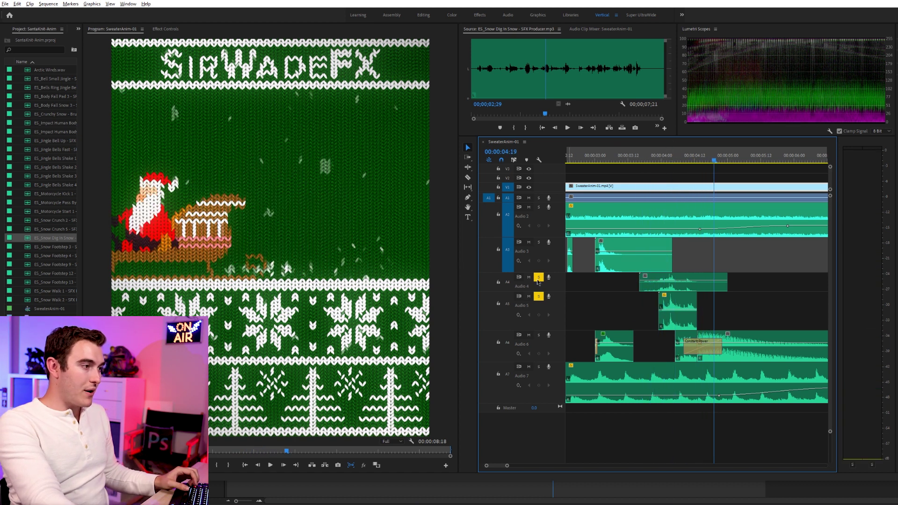
- Listen to Audio 5 alone from Santa's leap, turn off its solo, and cue the playhead near the start of Audio 6's last clip
click(641, 159)
key(space)
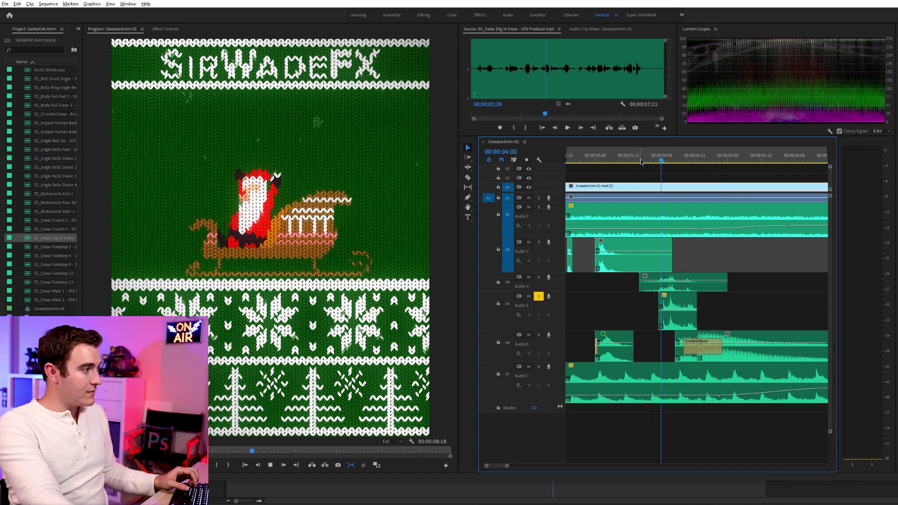
click(538, 296)
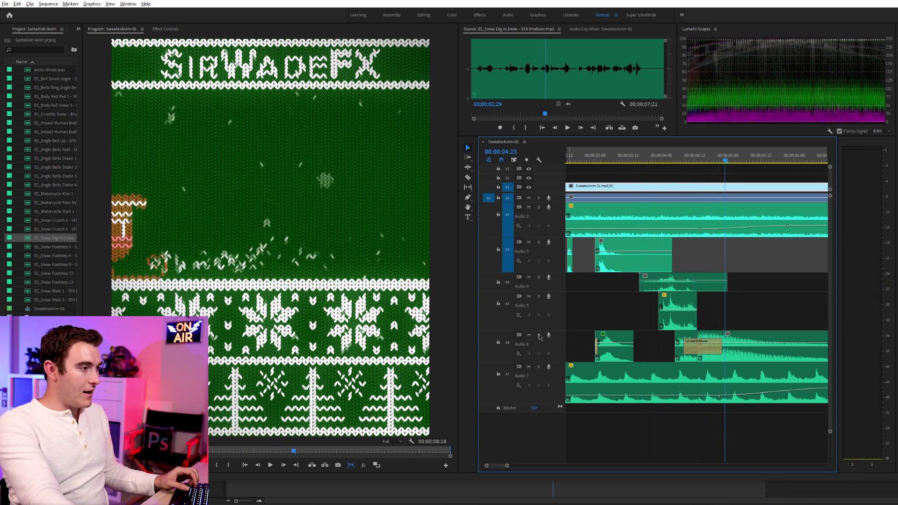
click(671, 161)
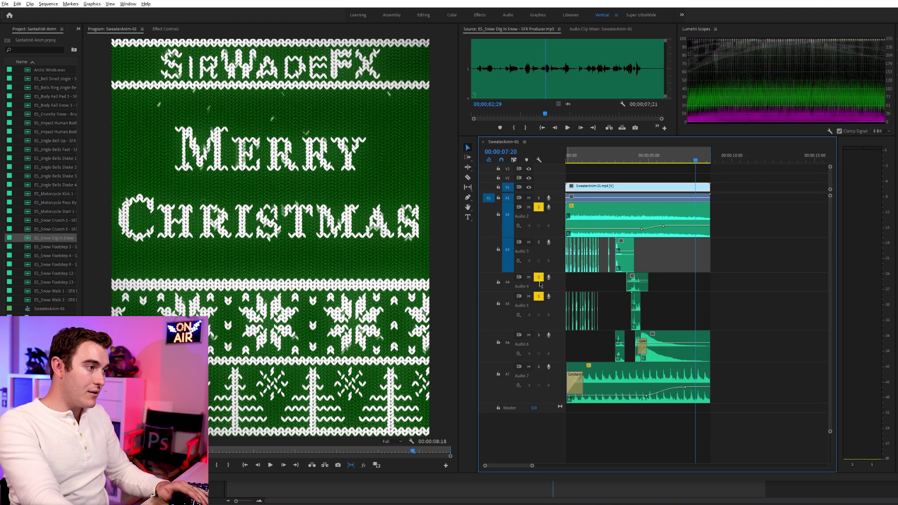
- Turn off the remaining track solos and play the full sound mix from the sequence start
click(538, 278)
key(Home)
key(space)
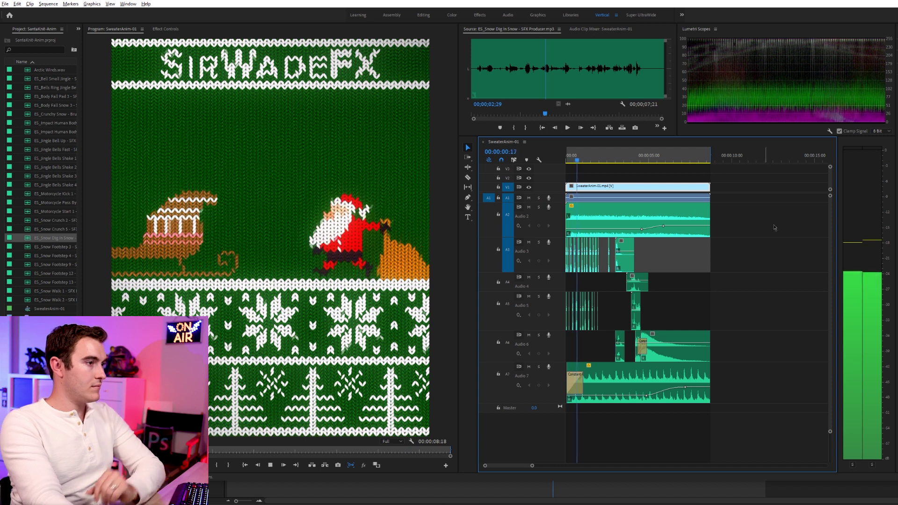